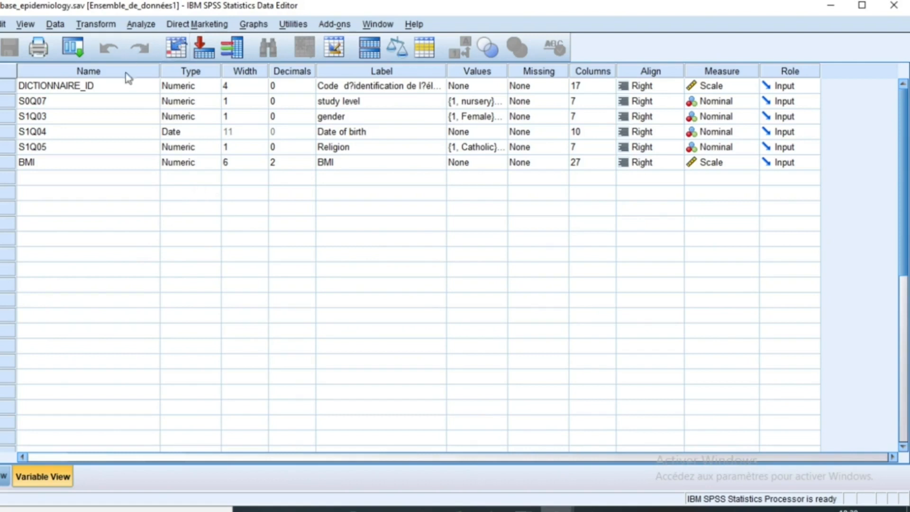
# Start computing a new variable named obesity_stages with the numeric expression 1.
pyautogui.click(97, 26)
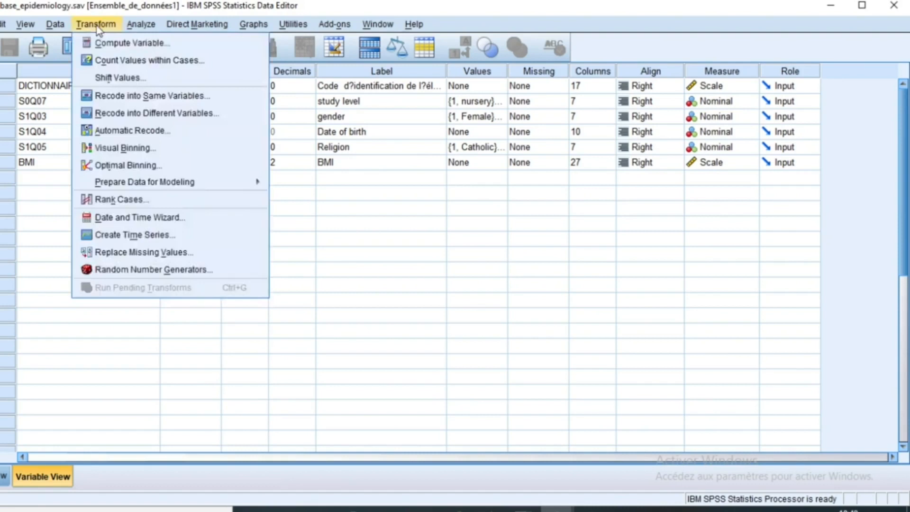
pyautogui.click(127, 42)
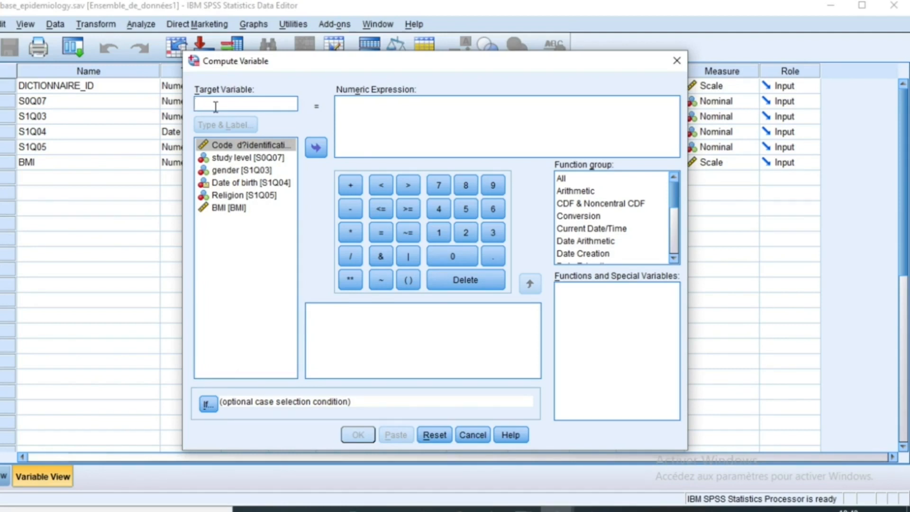
pyautogui.write('obesity')
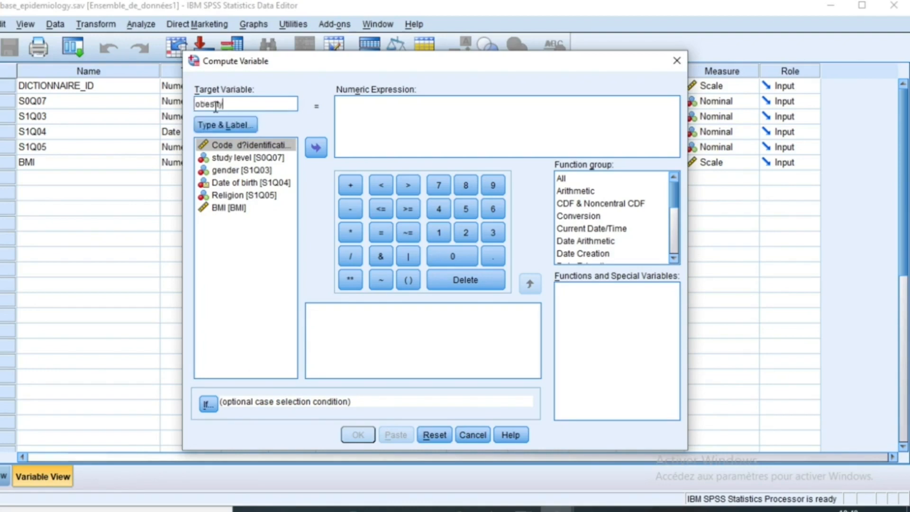
pyautogui.write('_stages')
pyautogui.click(359, 112)
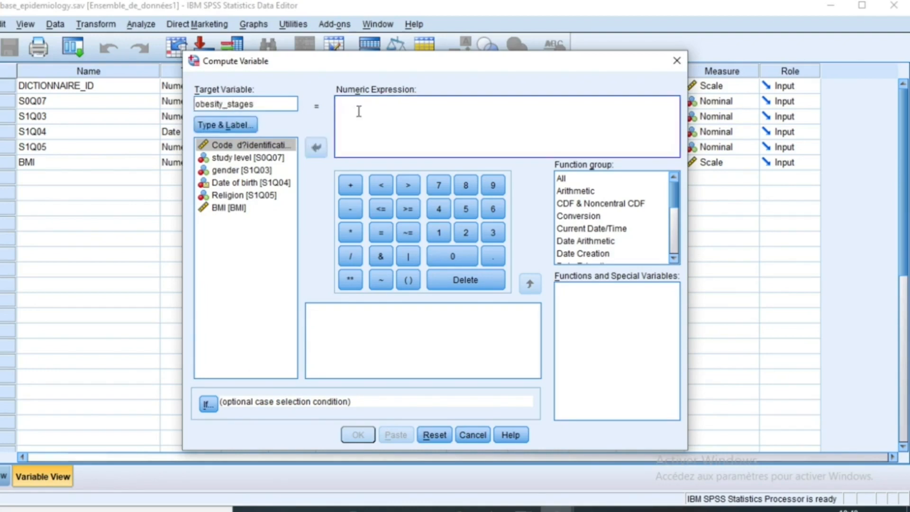
pyautogui.write('1')
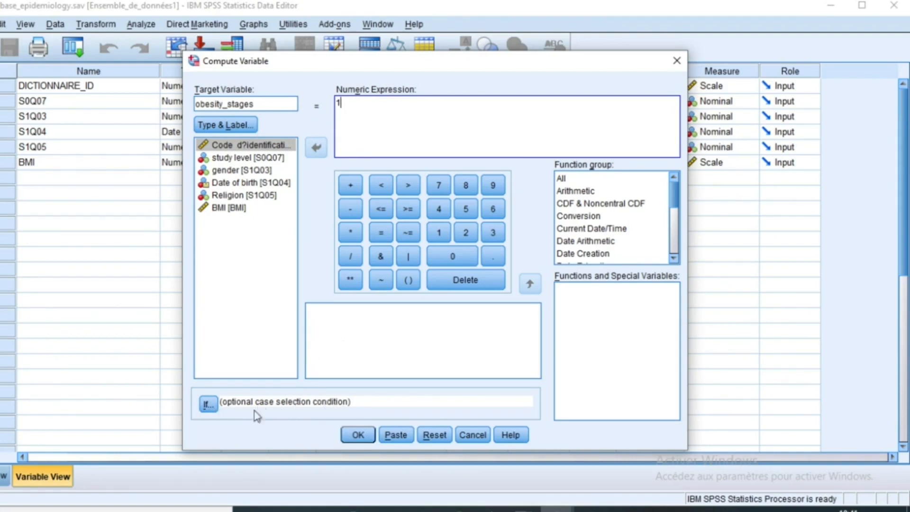
# Restrict the computation to cases satisfying BMI < 18.5 and run it.
pyautogui.click(208, 405)
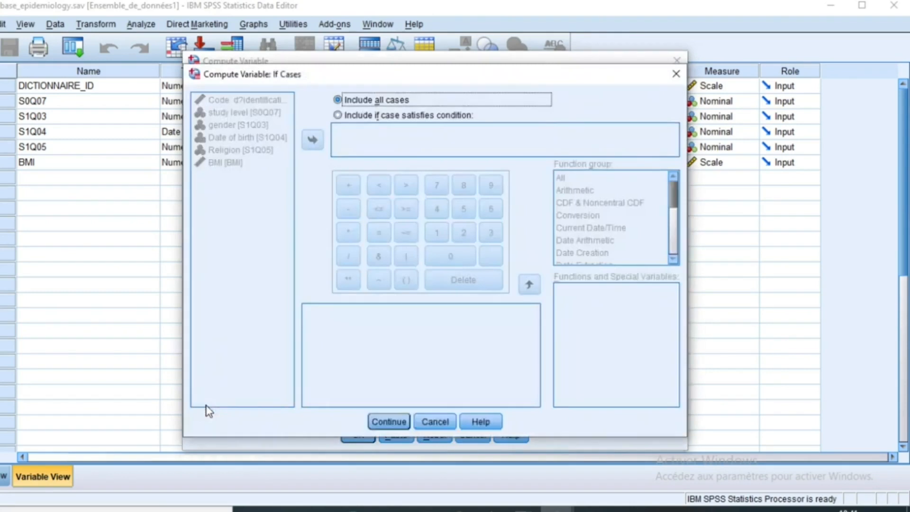
pyautogui.click(338, 116)
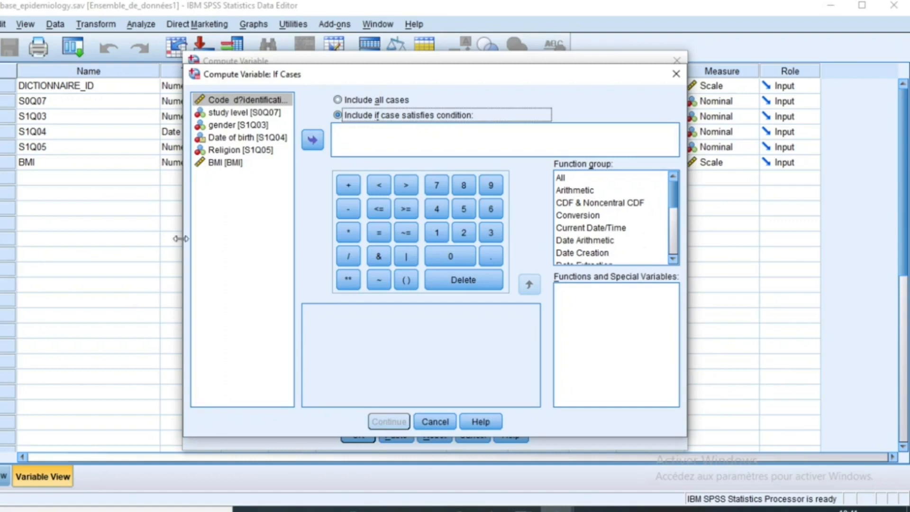
pyautogui.click(224, 164)
pyautogui.click(317, 141)
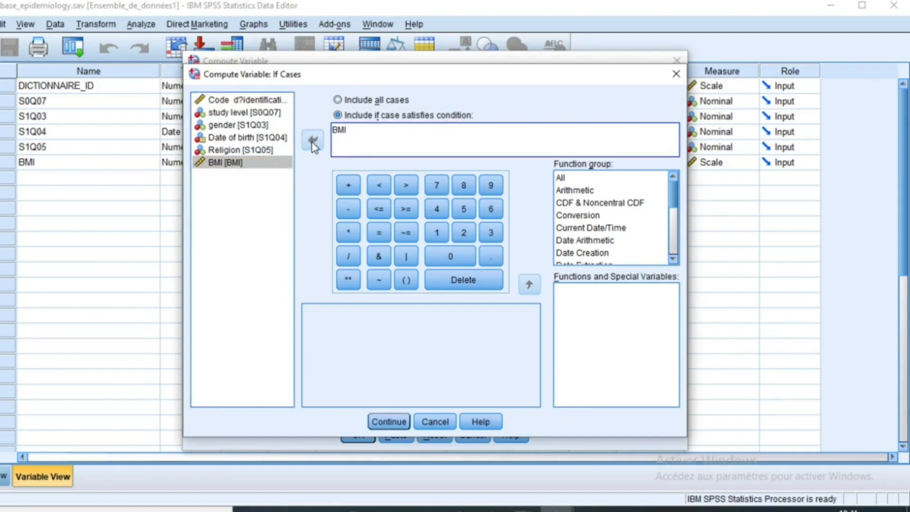
pyautogui.click(379, 186)
pyautogui.click(385, 422)
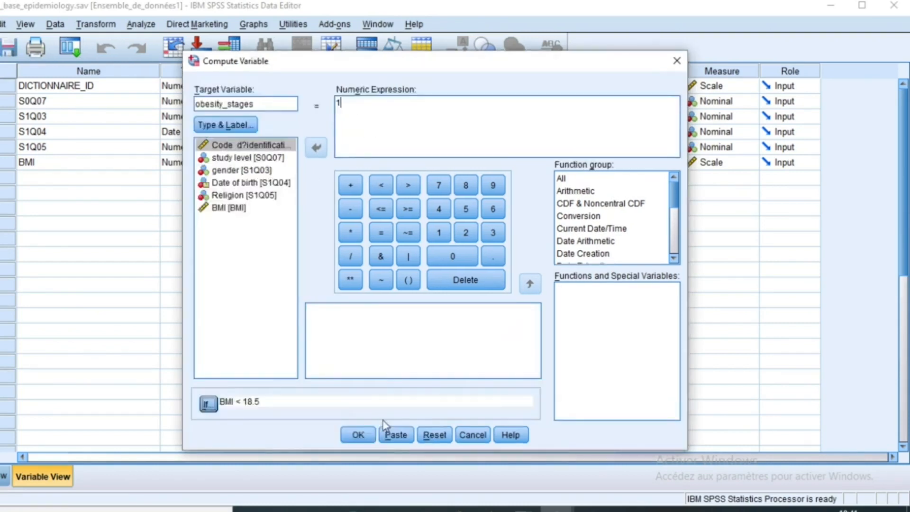
pyautogui.click(358, 434)
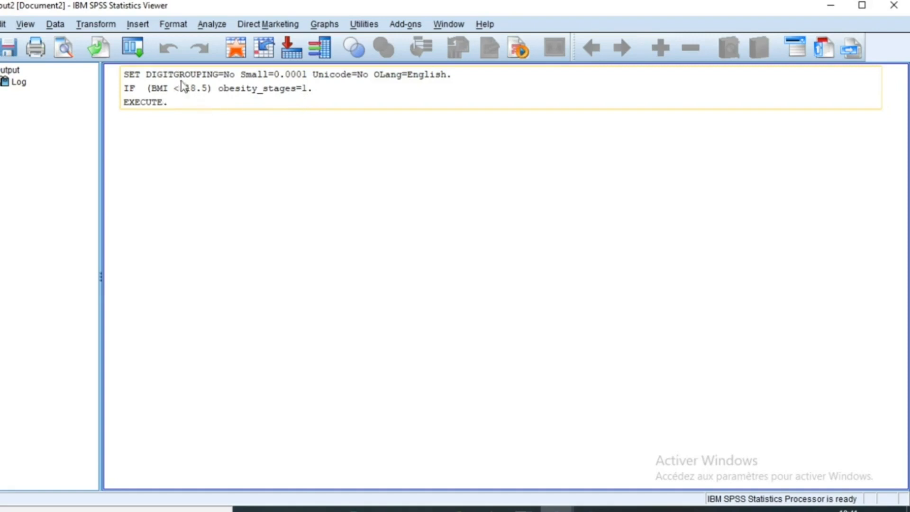
# Set up another computation for obesity_stages with the numeric expression 2.
pyautogui.click(95, 26)
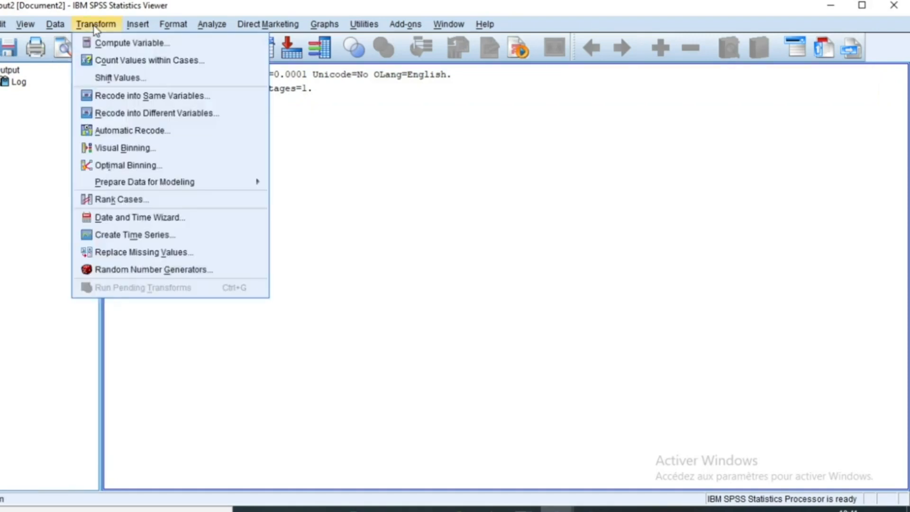
pyautogui.click(138, 42)
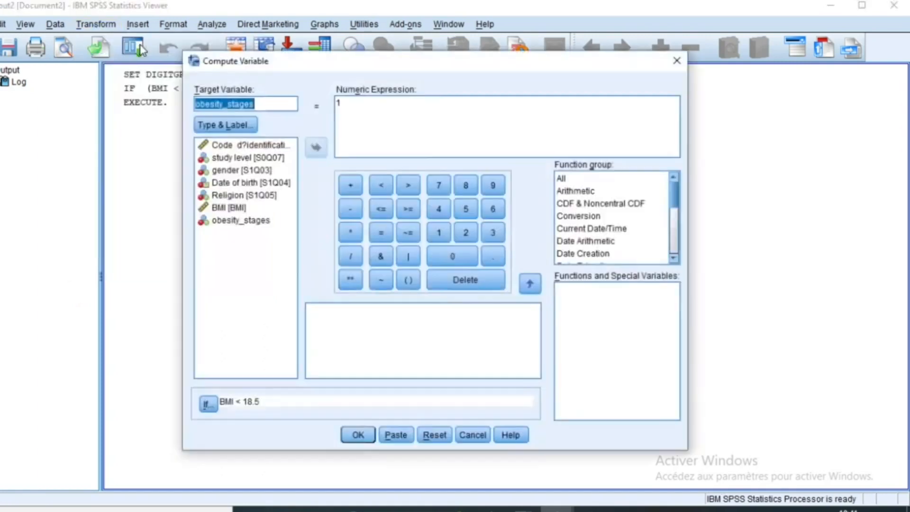
pyautogui.click(354, 108)
pyautogui.press('BackSpace')
pyautogui.write('2')
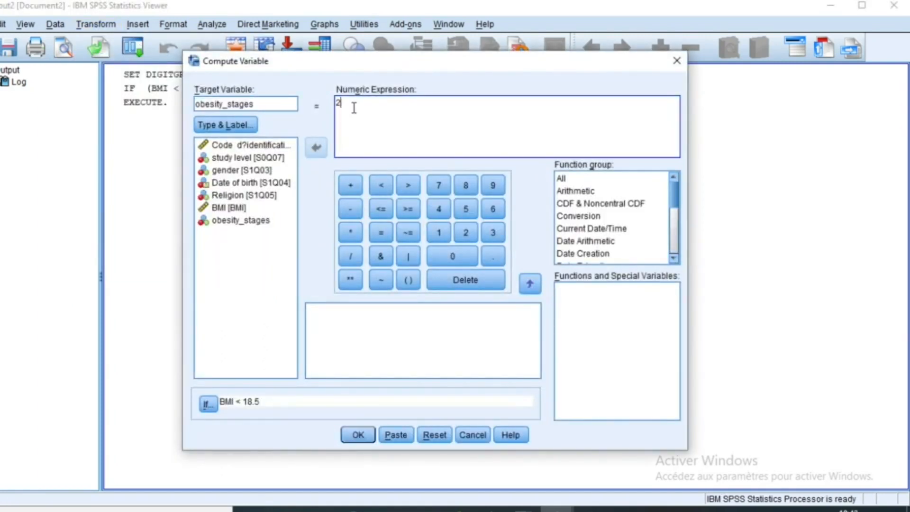
# Change the case condition to BMI >= 18.5 and BMI < 25, and run the computation on the existing variable.
pyautogui.click(208, 405)
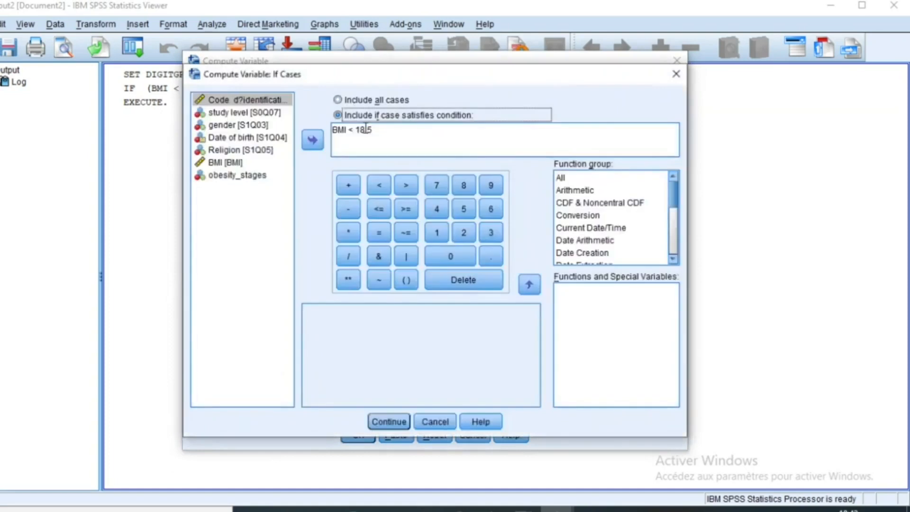
pyautogui.write('>=')
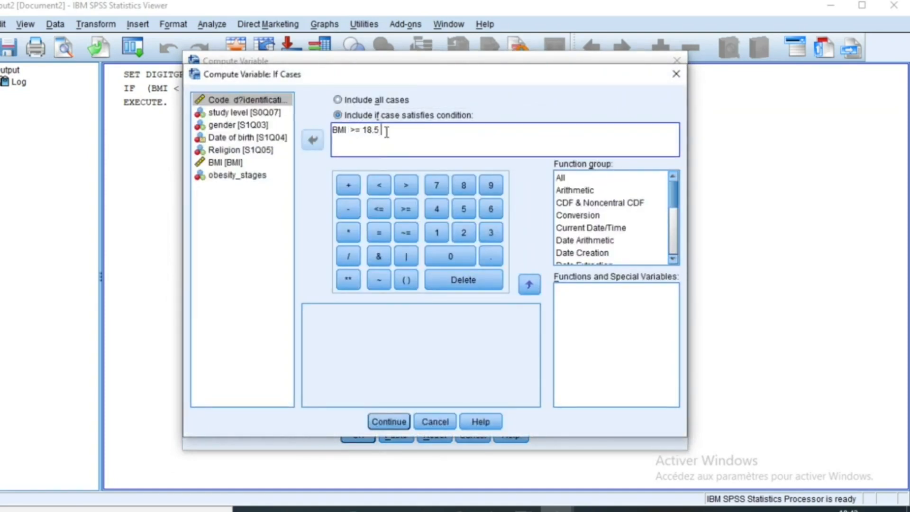
pyautogui.doubleClick(225, 162)
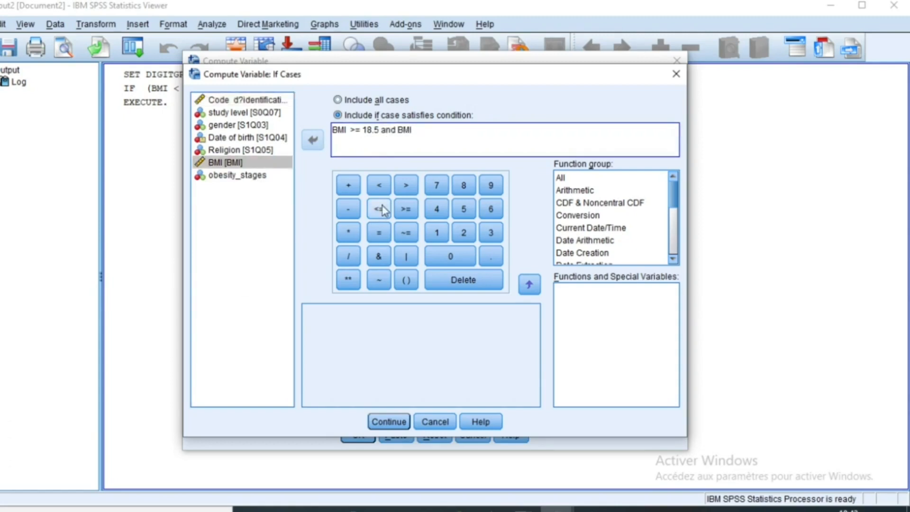
pyautogui.click(380, 185)
pyautogui.write('25')
pyautogui.click(395, 424)
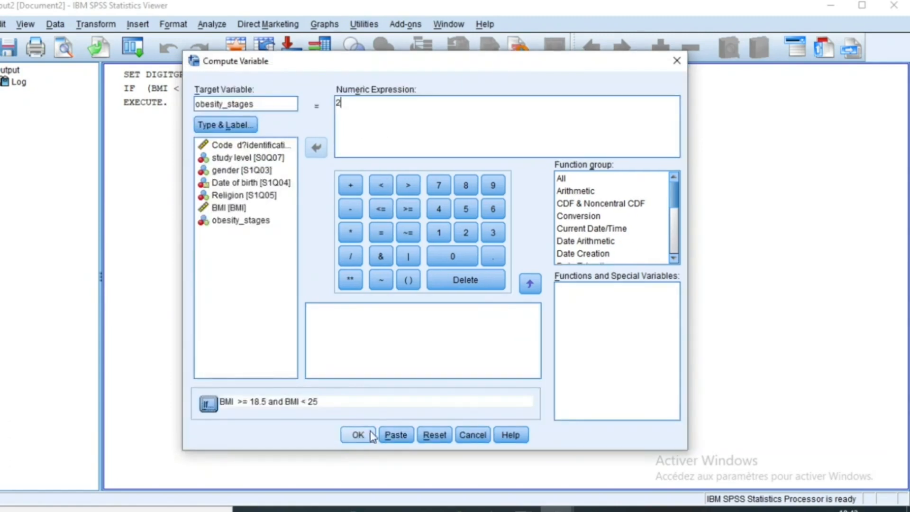
pyautogui.click(359, 436)
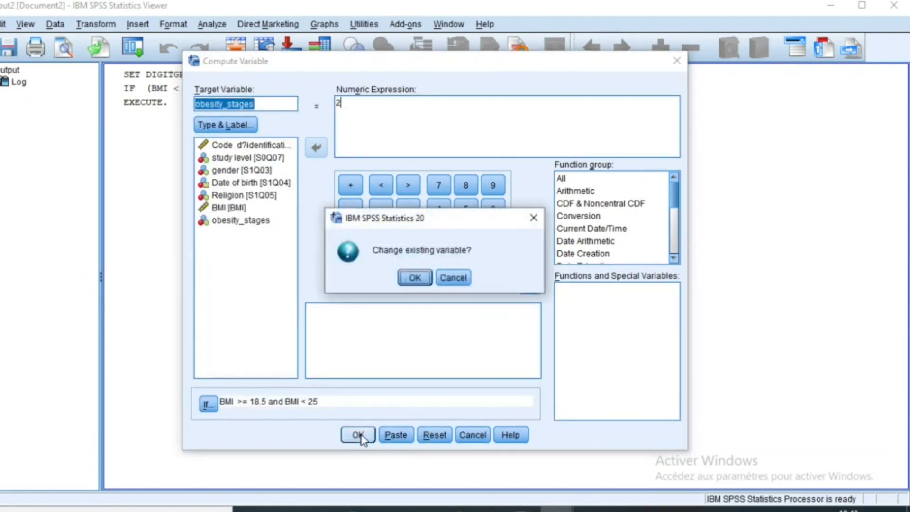
pyautogui.click(416, 280)
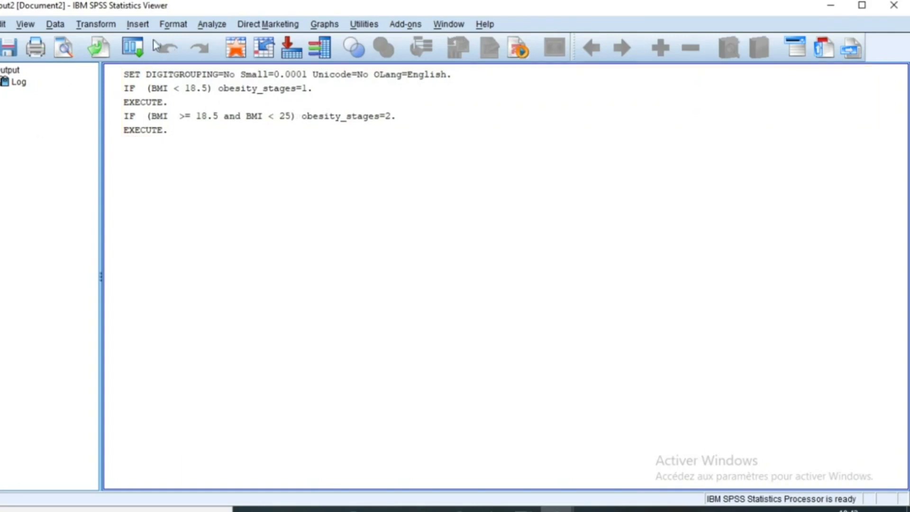
# Set up another computation for obesity_stages with the numeric expression 3.
pyautogui.click(95, 24)
pyautogui.click(145, 46)
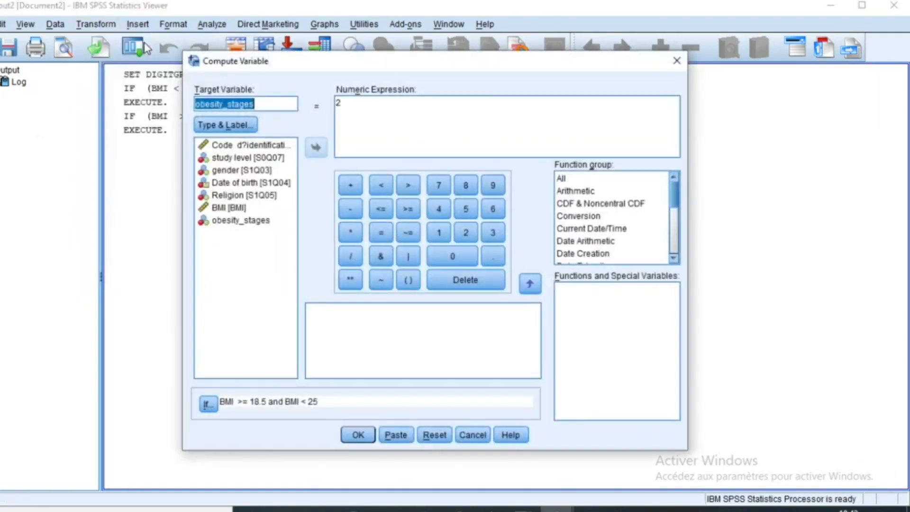
pyautogui.click(356, 105)
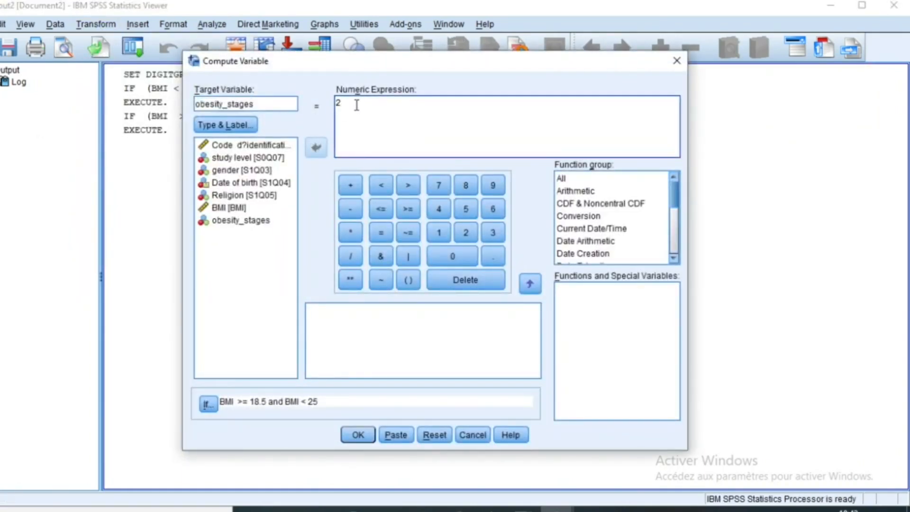
pyautogui.press('BackSpace')
pyautogui.write('3')
# Change the case condition to BMI >= 25 and run the computation on the existing variable.
pyautogui.click(208, 404)
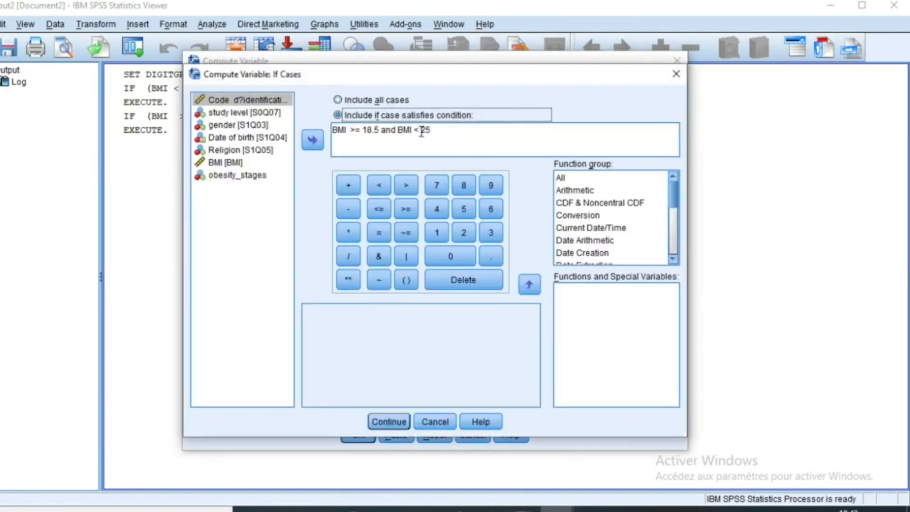
pyautogui.click(421, 132)
pyautogui.moveTo(422, 132); pyautogui.dragTo(363, 131)
pyautogui.press('BackSpace')
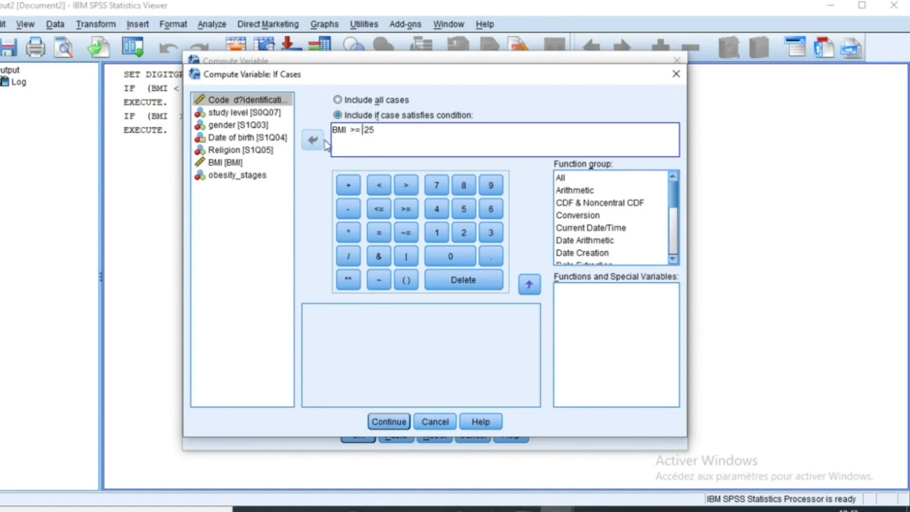
pyautogui.click(389, 421)
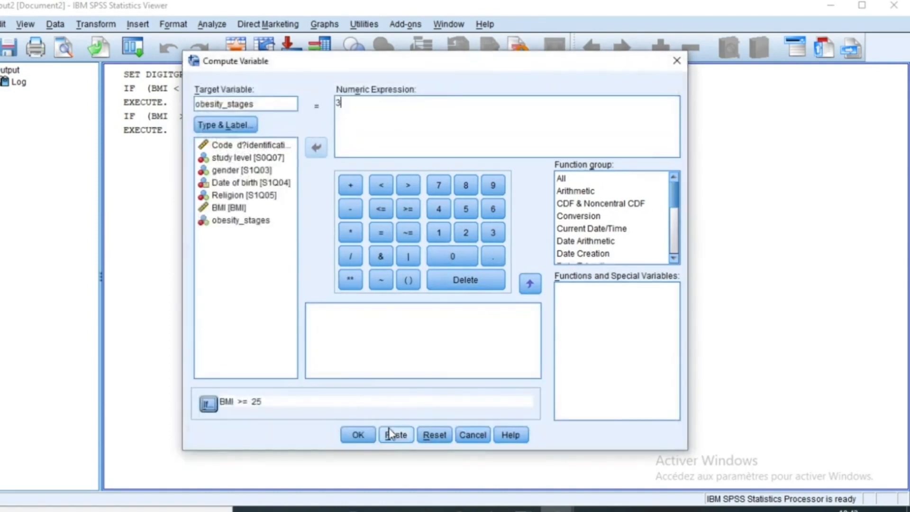
pyautogui.click(360, 435)
pyautogui.press('Return')
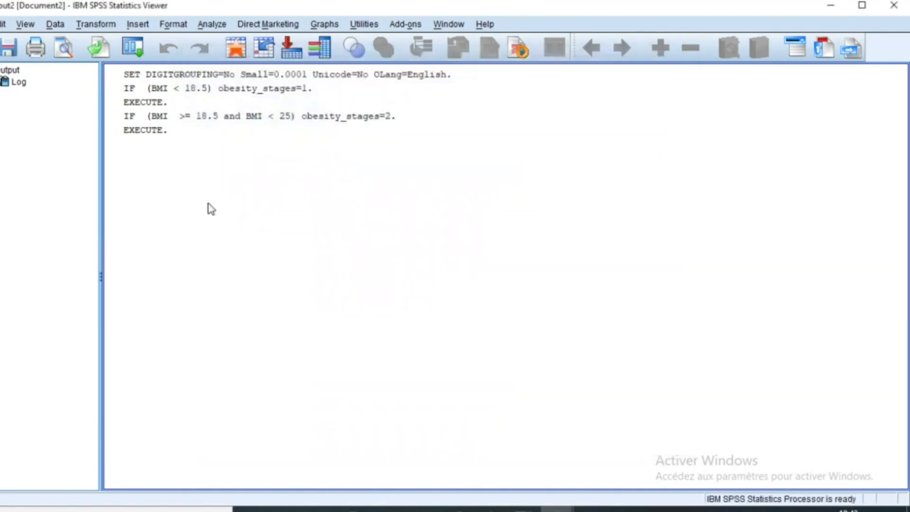
# Return to the Data Editor and copy the variable name obesity_stages into its label.
pyautogui.click(556, 509)
pyautogui.click(480, 453)
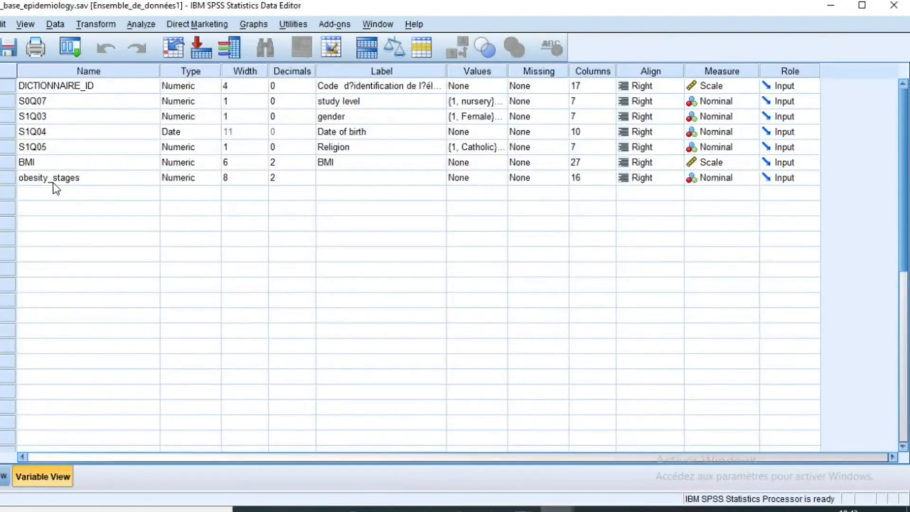
pyautogui.click(76, 179)
pyautogui.rightClick(77, 179)
pyautogui.click(104, 204)
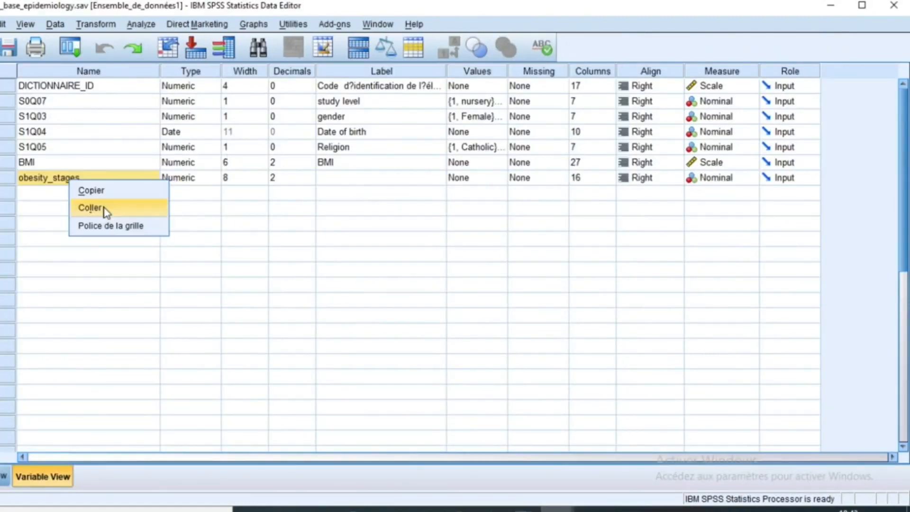
pyautogui.click(95, 190)
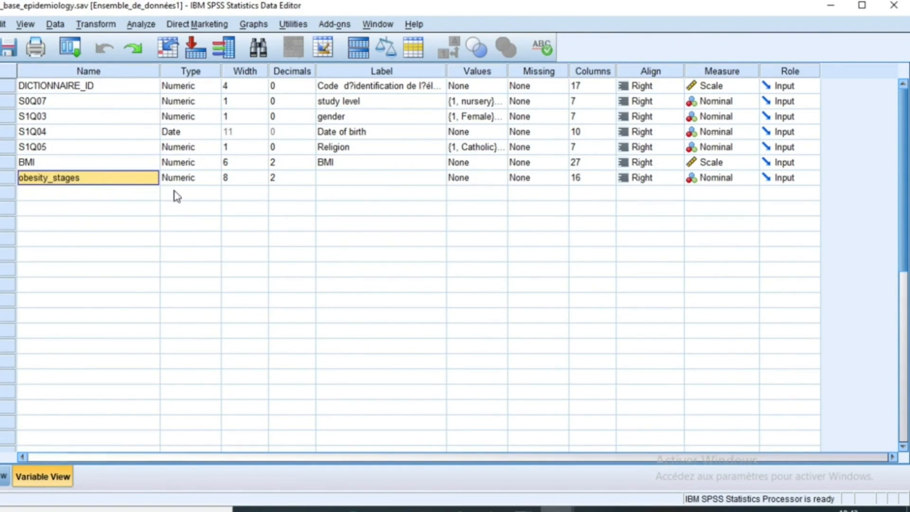
pyautogui.rightClick(340, 182)
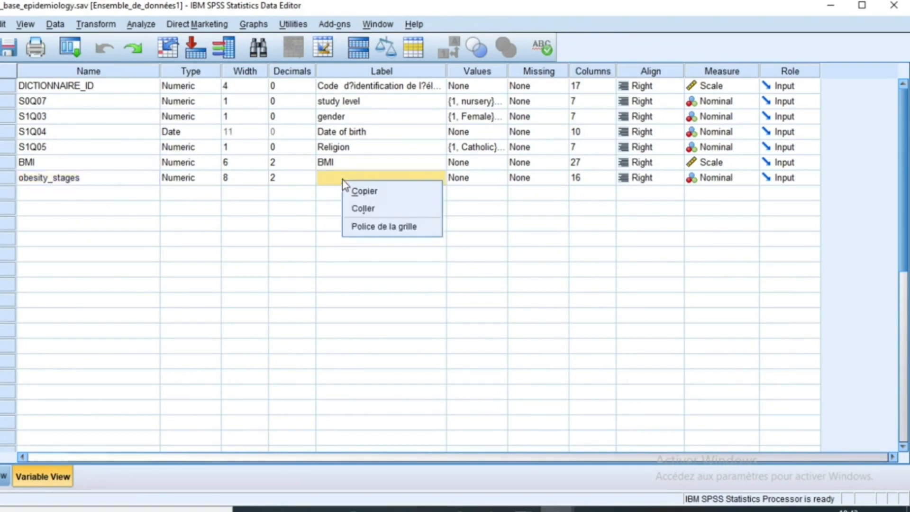
pyautogui.click(377, 213)
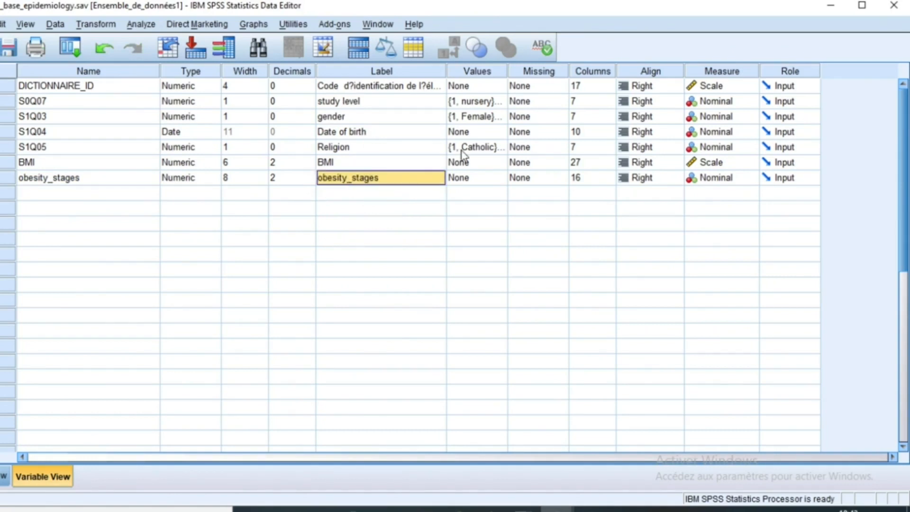
# Add a value label for obesity_stages that defines 1 as "under weight".
pyautogui.doubleClick(502, 179)
pyautogui.click(347, 222)
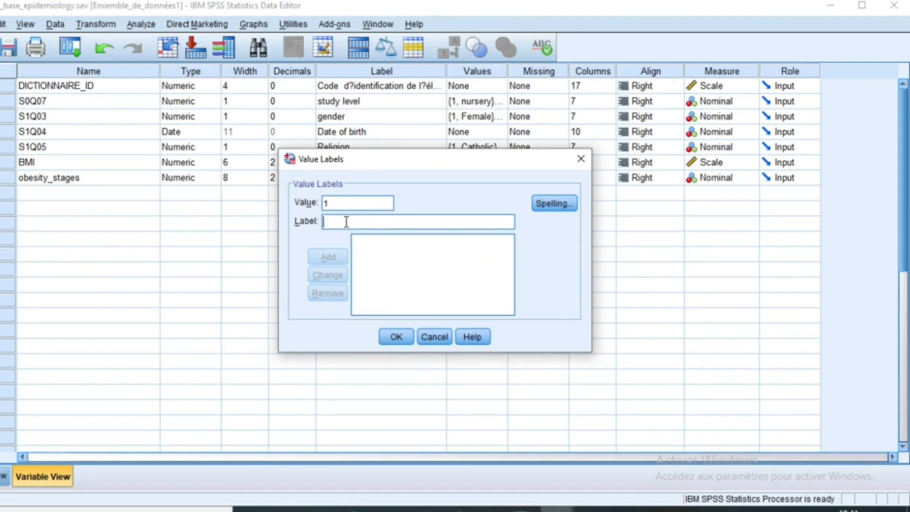
pyautogui.write('under weight')
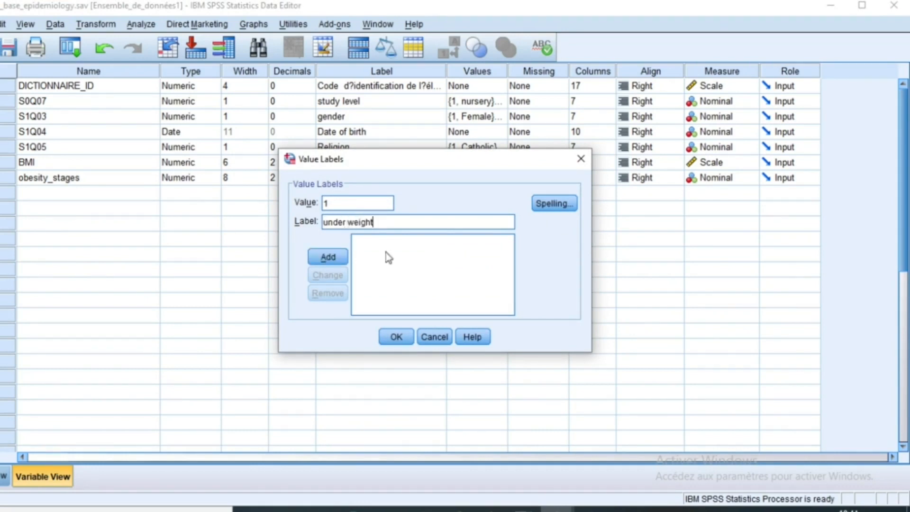
pyautogui.click(329, 258)
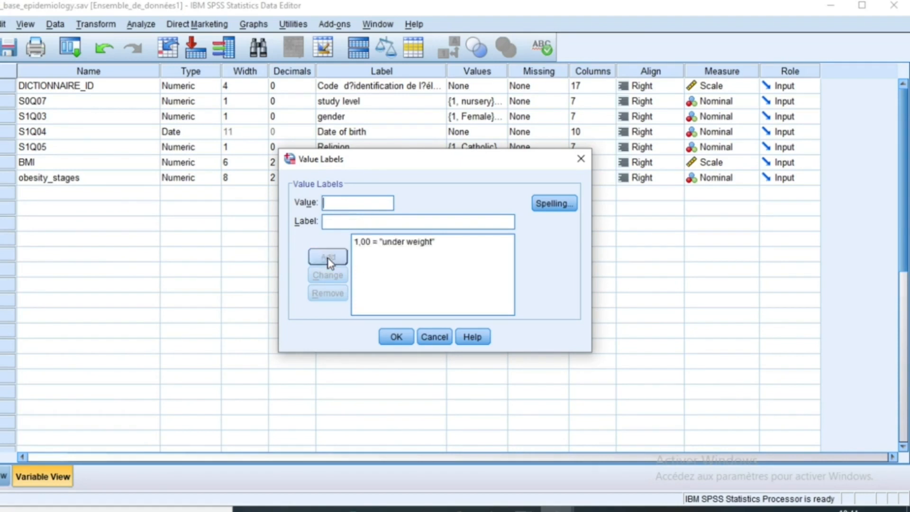
# Label value 2 of obesity_stages as "normal" and the remaining stage as "obese", and apply the value labels.
pyautogui.click(354, 209)
pyautogui.write('2')
pyautogui.click(355, 222)
pyautogui.write('normal')
pyautogui.click(327, 257)
pyautogui.write('obese')
pyautogui.click(332, 257)
pyautogui.click(396, 337)
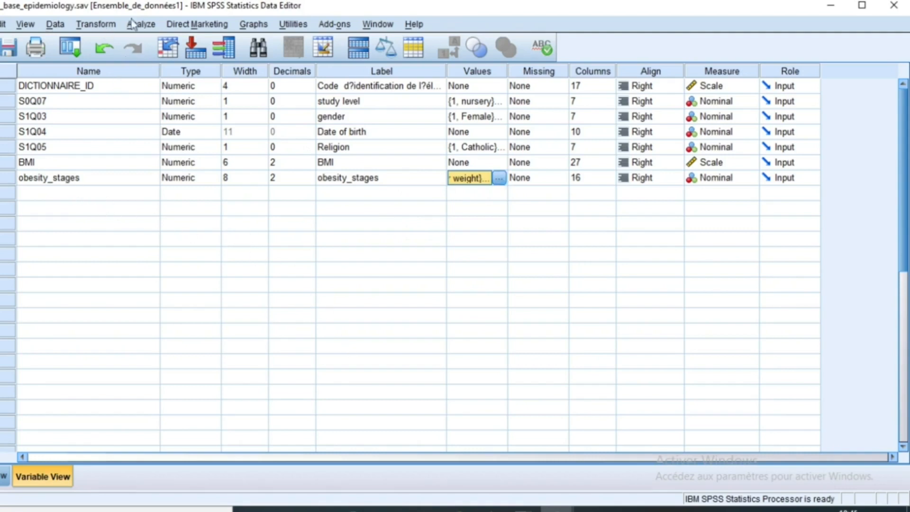
# Run a frequency table for the obesity_stages variable and look over the output.
pyautogui.click(155, 26)
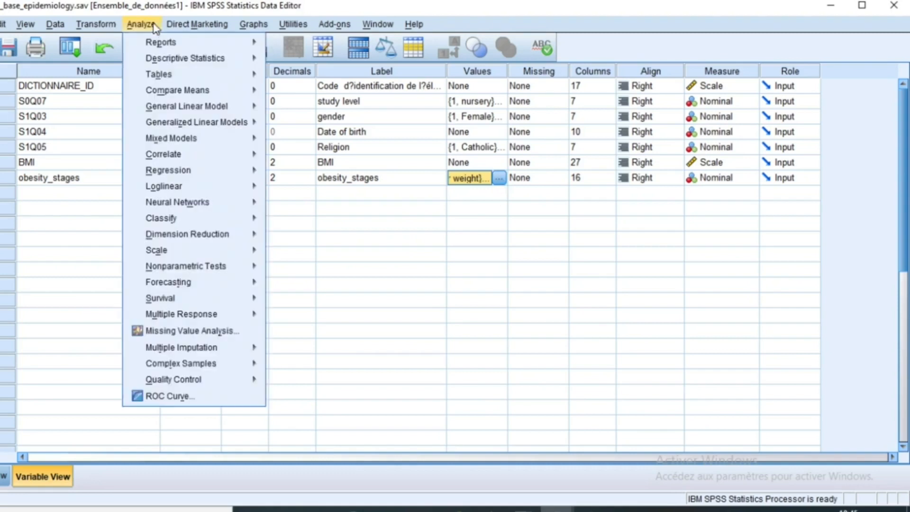
pyautogui.moveTo(204, 58)
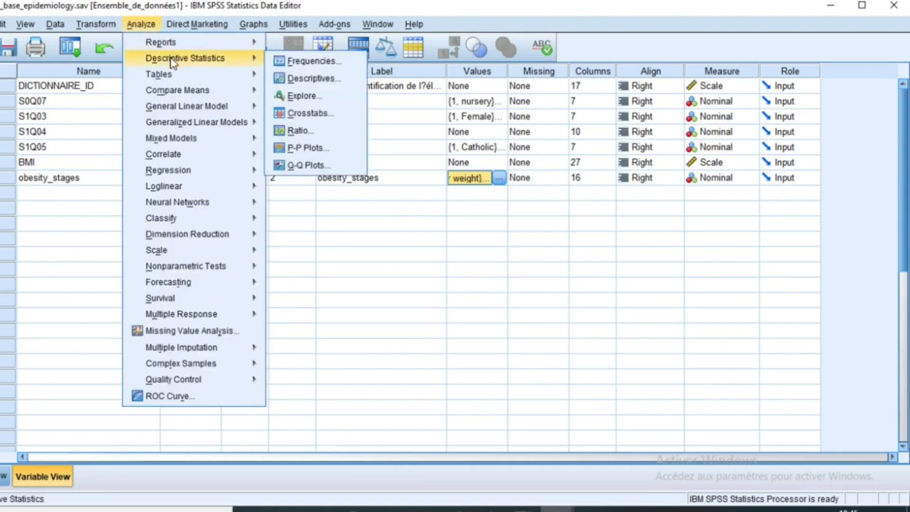
pyautogui.click(319, 59)
pyautogui.click(336, 276)
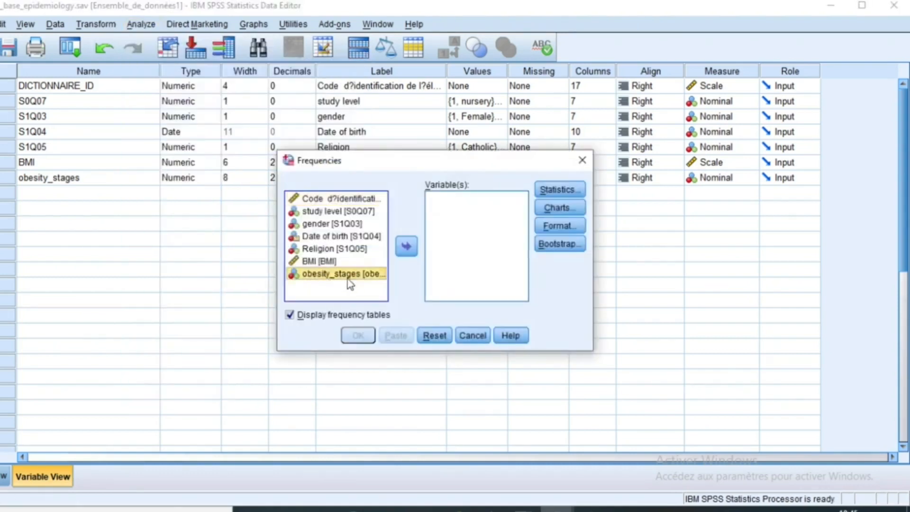
pyautogui.click(406, 246)
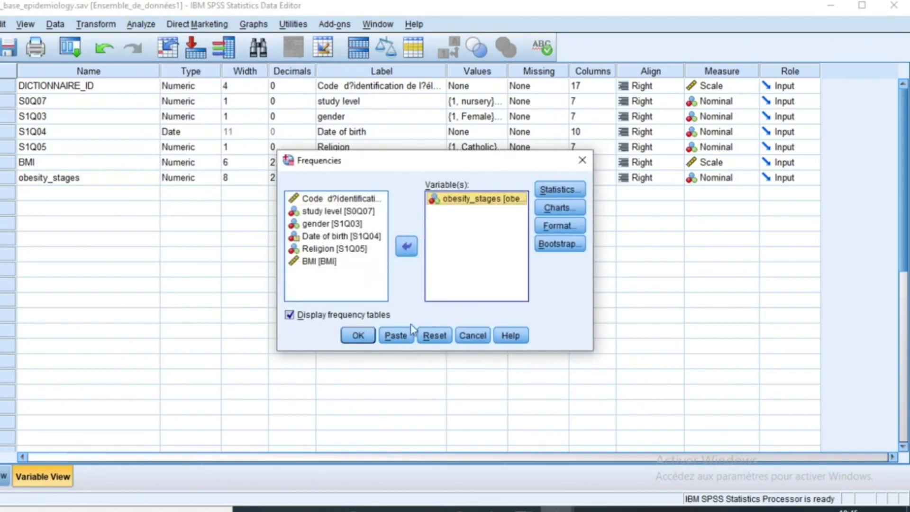
pyautogui.click(358, 335)
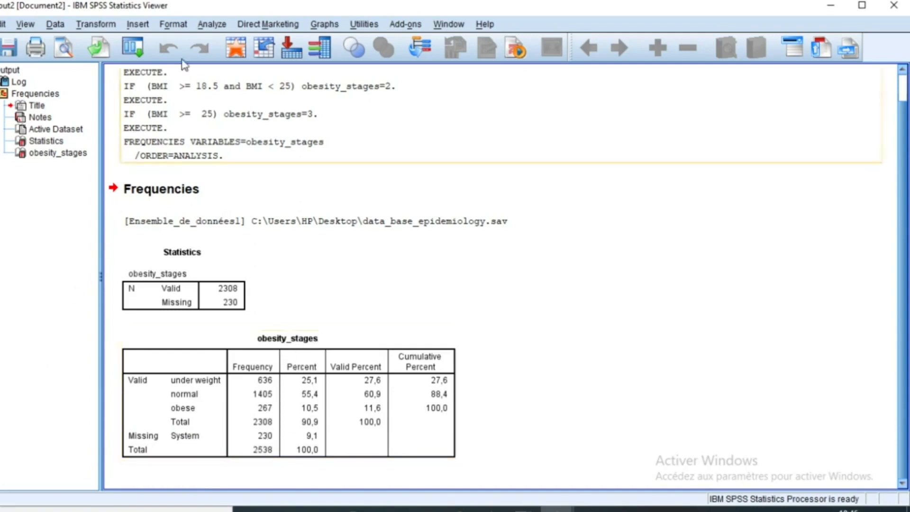
pyautogui.scroll(1, 185, 71)
pyautogui.click(265, 453)
pyautogui.scroll(-1, 263, 457)
# Set up a crosstab with obesity_stages in the rows and gender in the columns.
pyautogui.click(209, 27)
pyautogui.moveTo(226, 61)
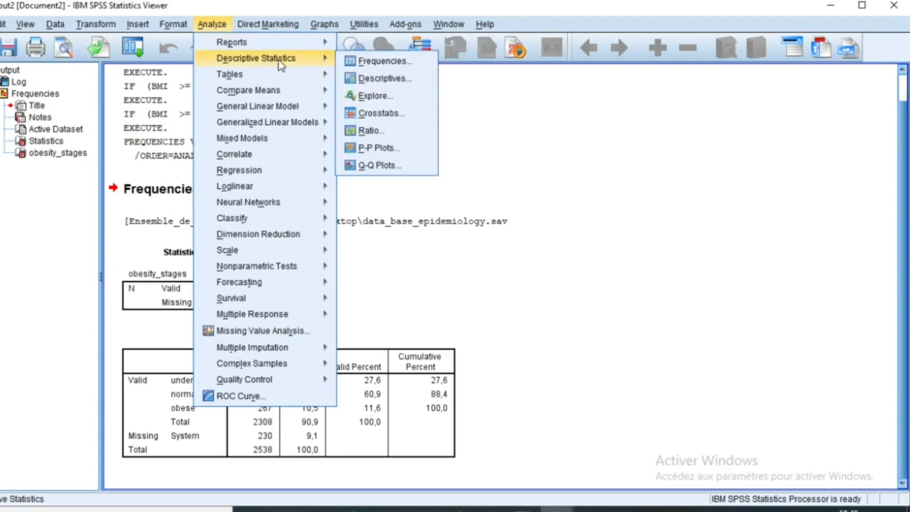
pyautogui.click(380, 115)
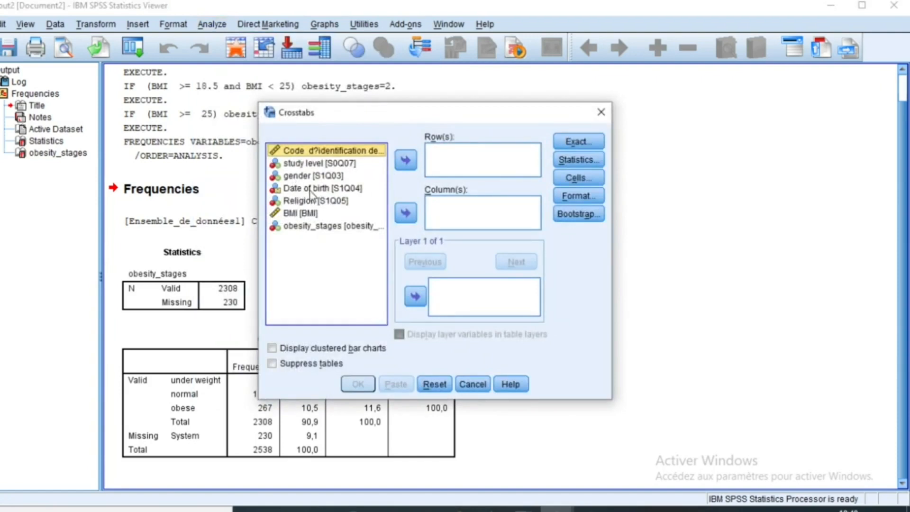
pyautogui.click(300, 227)
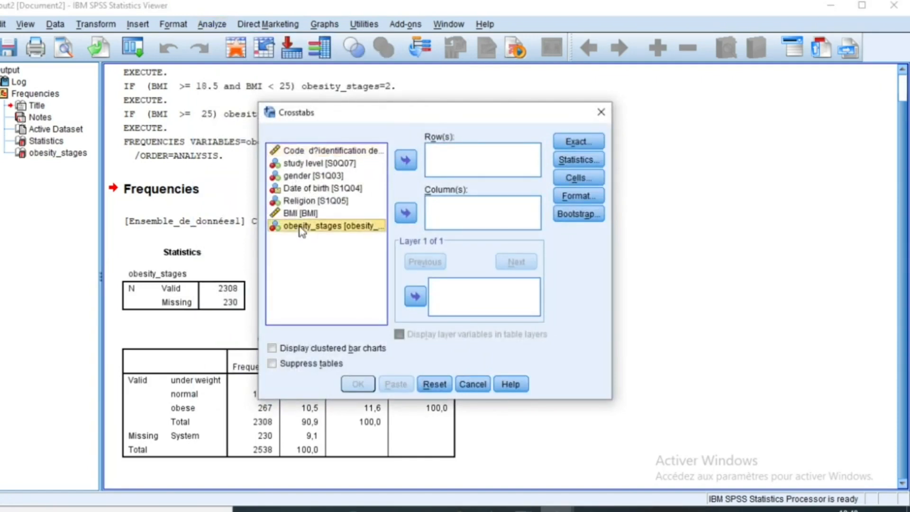
pyautogui.click(404, 162)
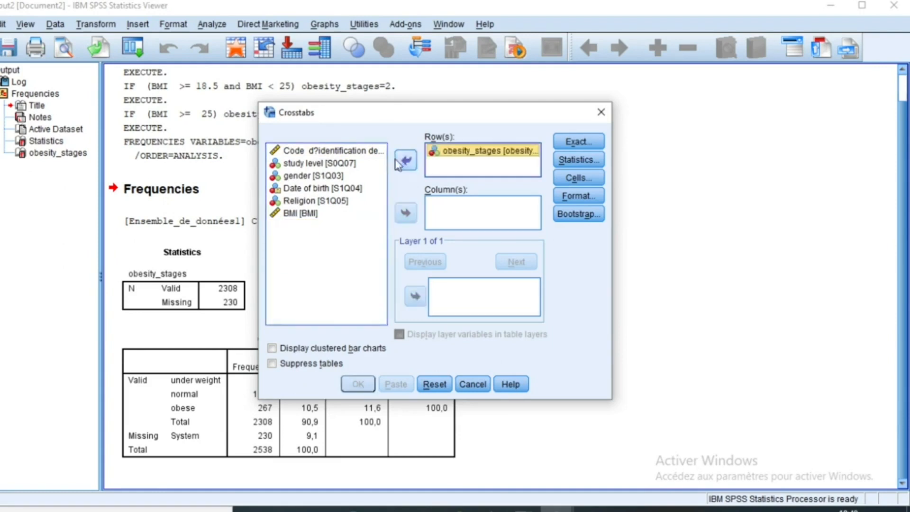
pyautogui.click(305, 179)
pyautogui.click(306, 180)
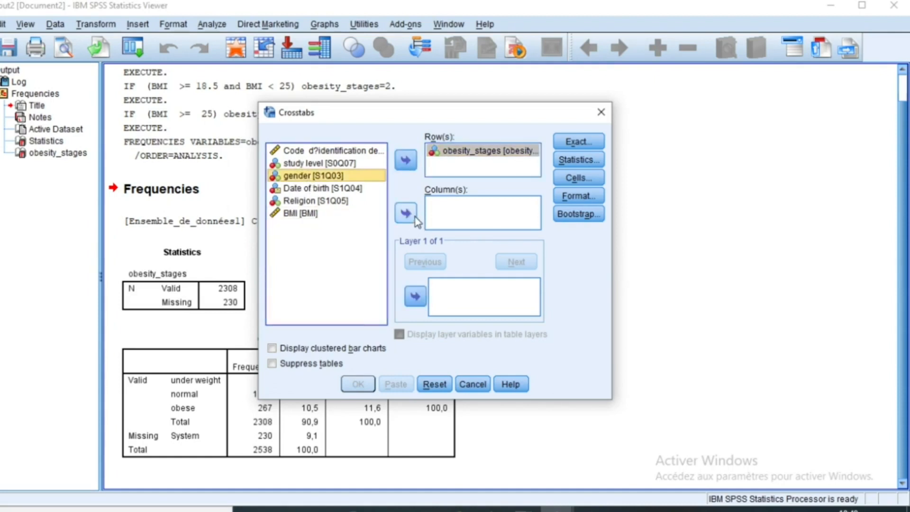
pyautogui.click(405, 213)
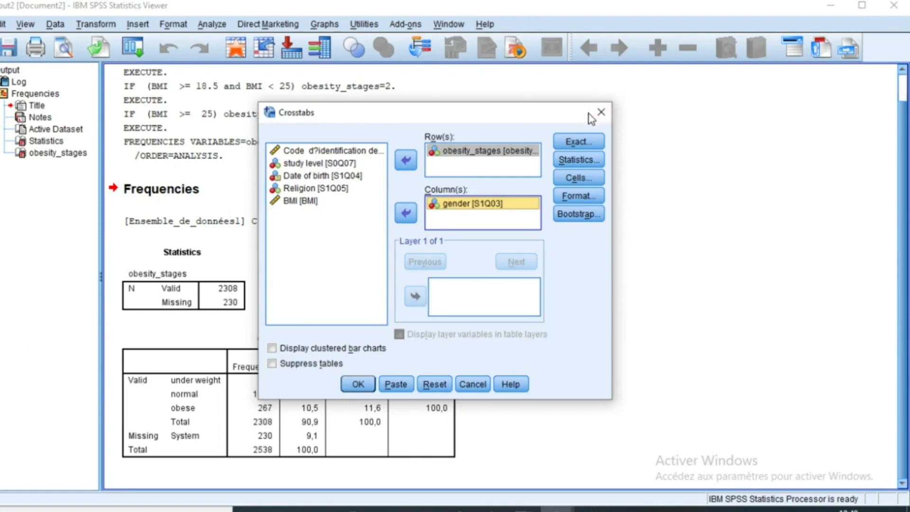
# Add the Chi-square statistic to the obesity_stages by gender crosstab and run it.
pyautogui.click(579, 160)
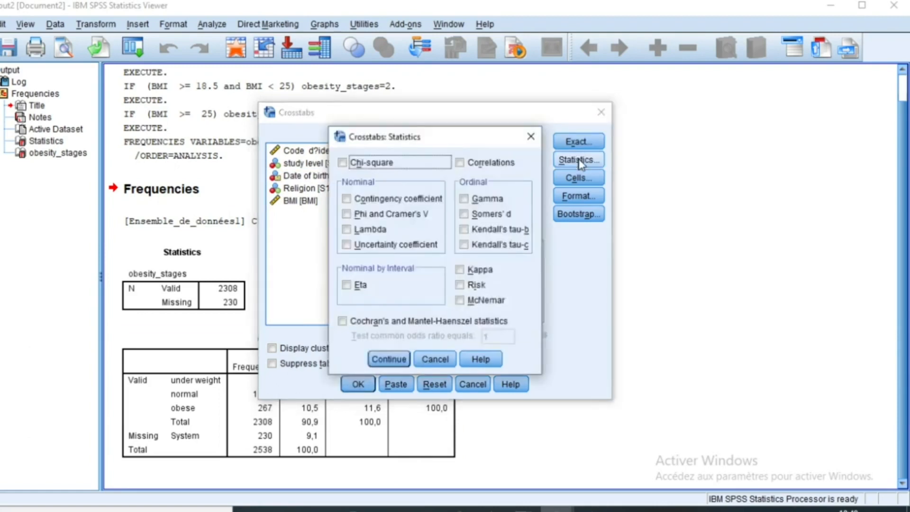
pyautogui.click(344, 165)
pyautogui.click(388, 359)
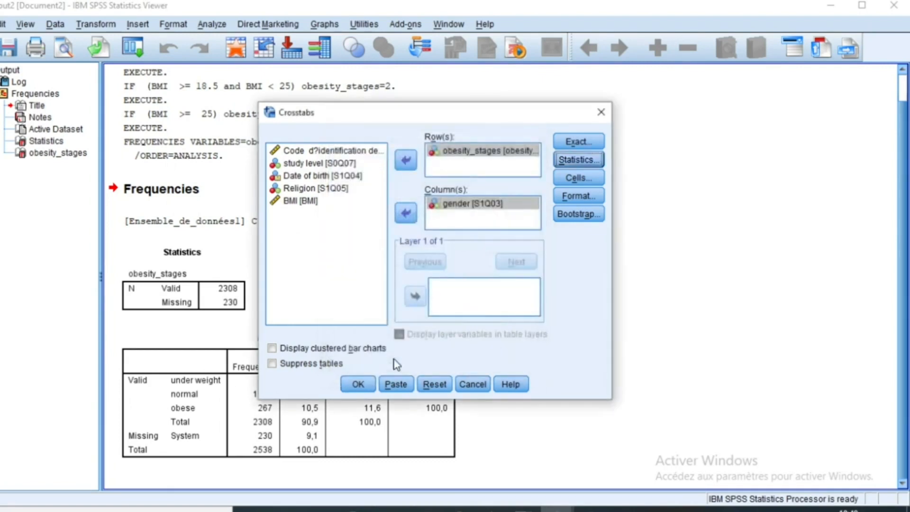
pyautogui.click(357, 385)
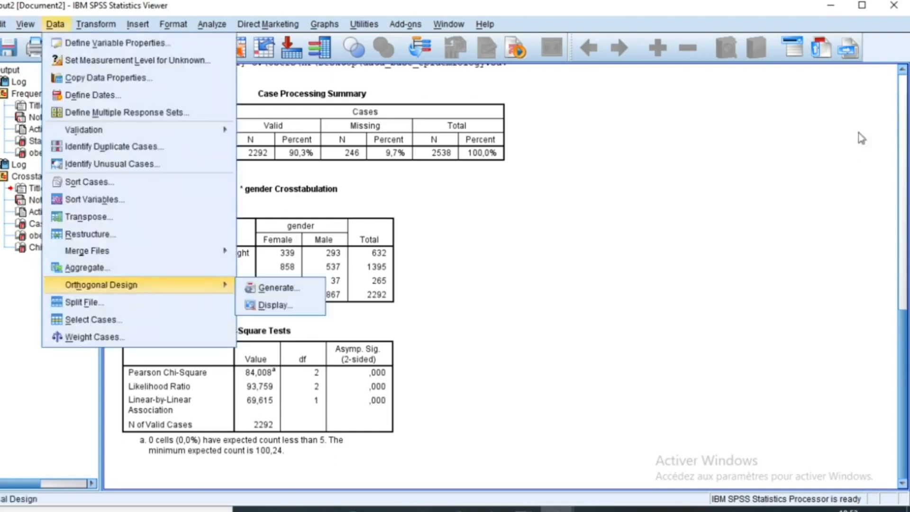
# Return to the Data Editor and check the value labels defined for the study level variable.
pyautogui.click(435, 5)
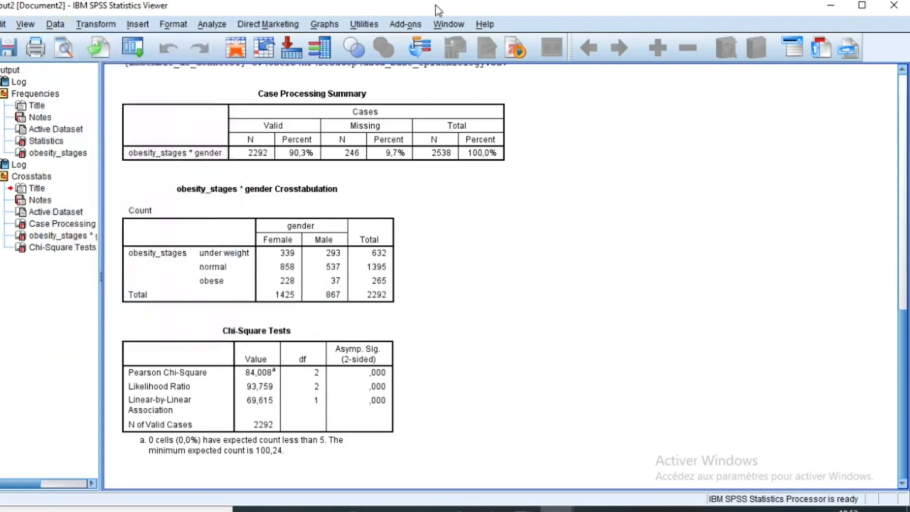
pyautogui.click(210, 26)
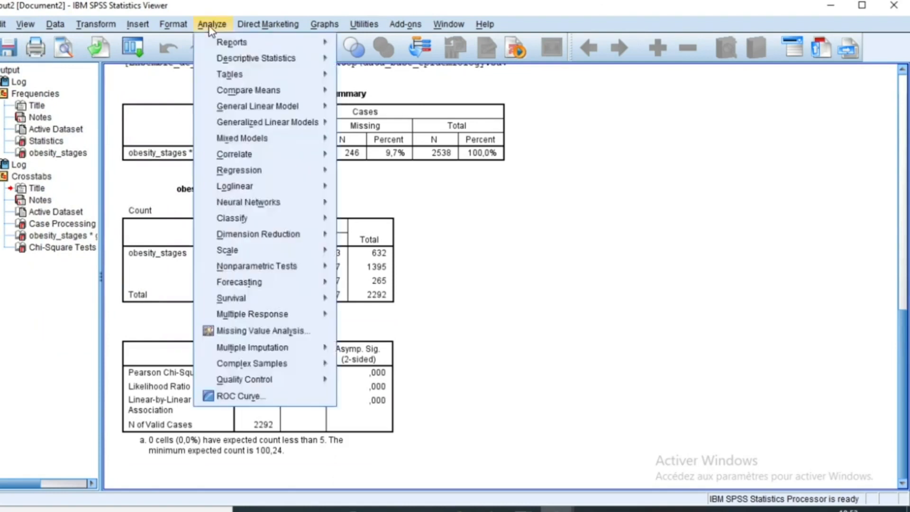
pyautogui.click(210, 26)
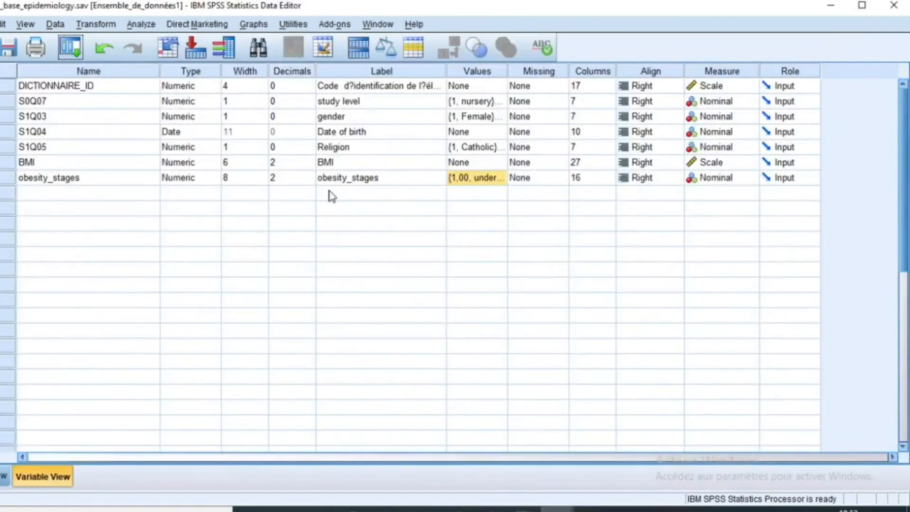
pyautogui.click(502, 104)
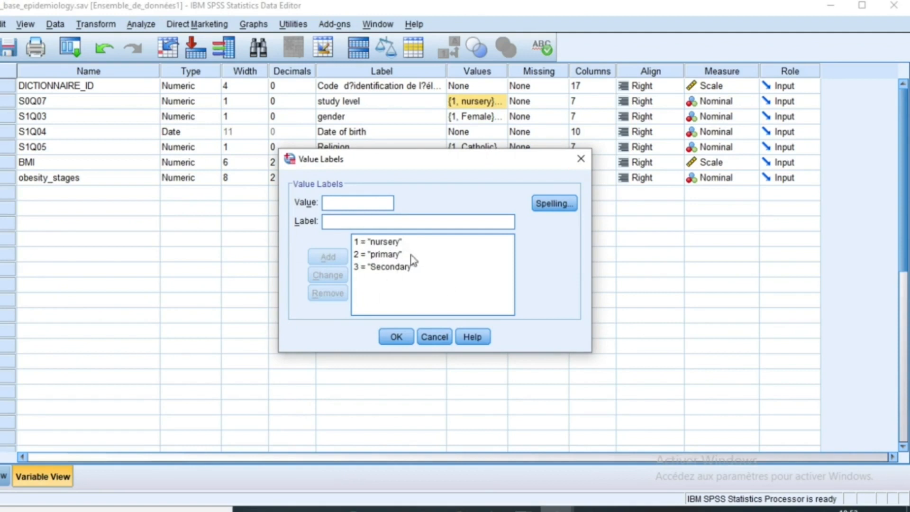
pyautogui.click(580, 159)
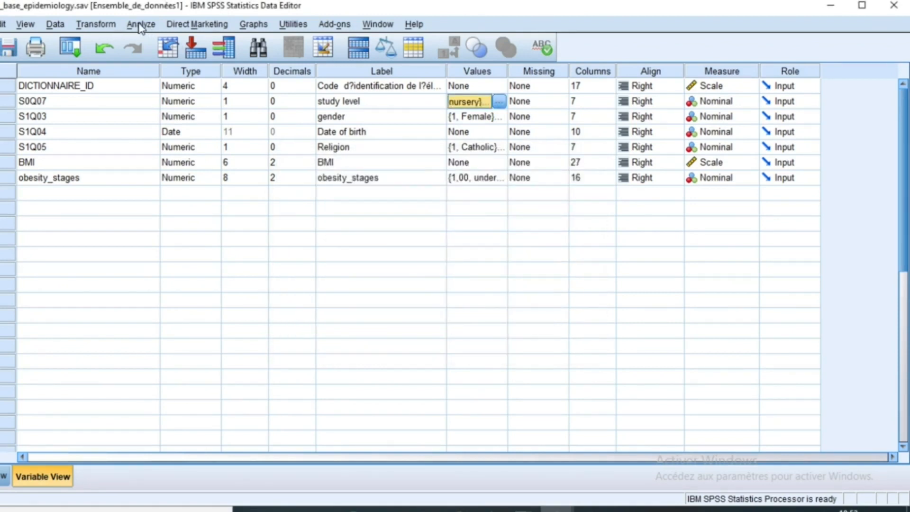
# Replace gender with study level as the column variable in the obesity_stages crosstab.
pyautogui.click(139, 25)
pyautogui.moveTo(166, 59)
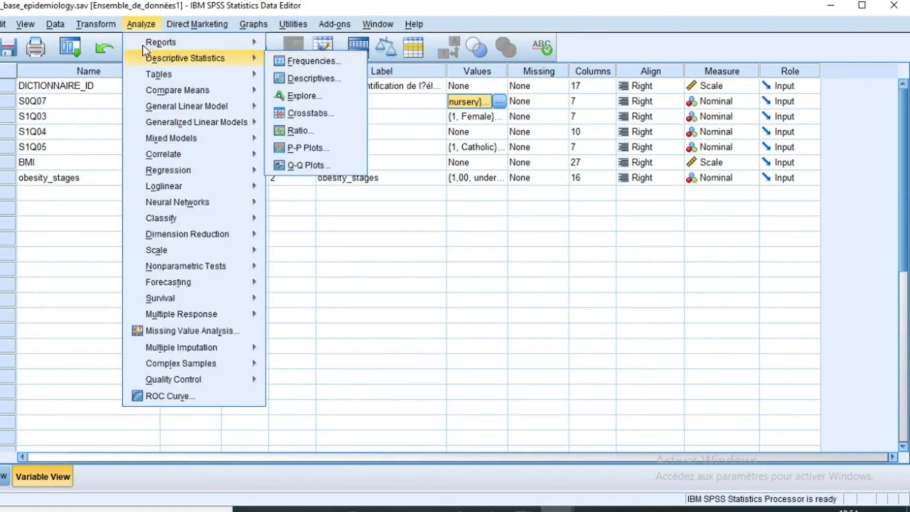
pyautogui.click(328, 116)
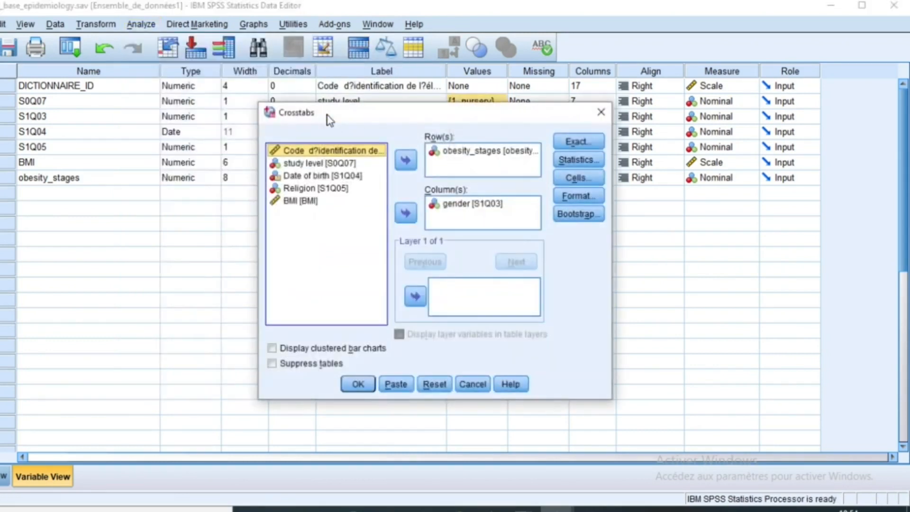
pyautogui.click(462, 209)
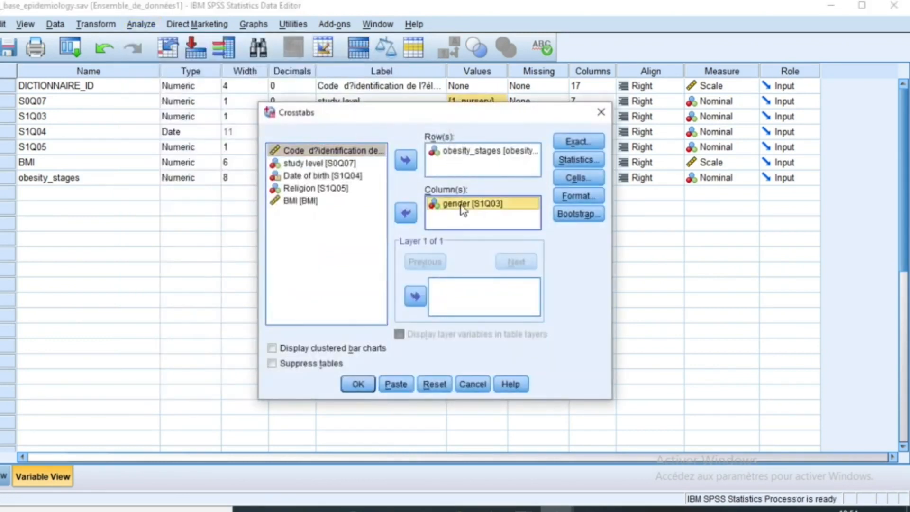
pyautogui.click(405, 213)
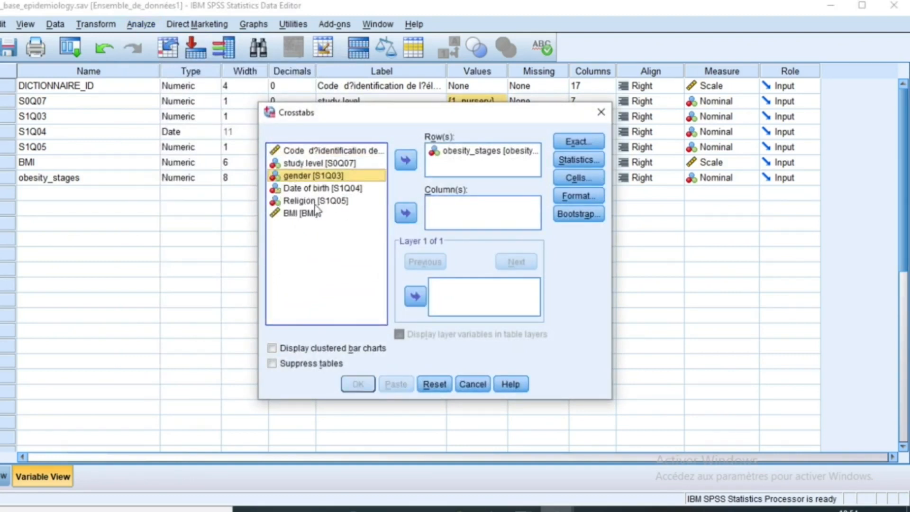
pyautogui.click(310, 163)
pyautogui.click(405, 213)
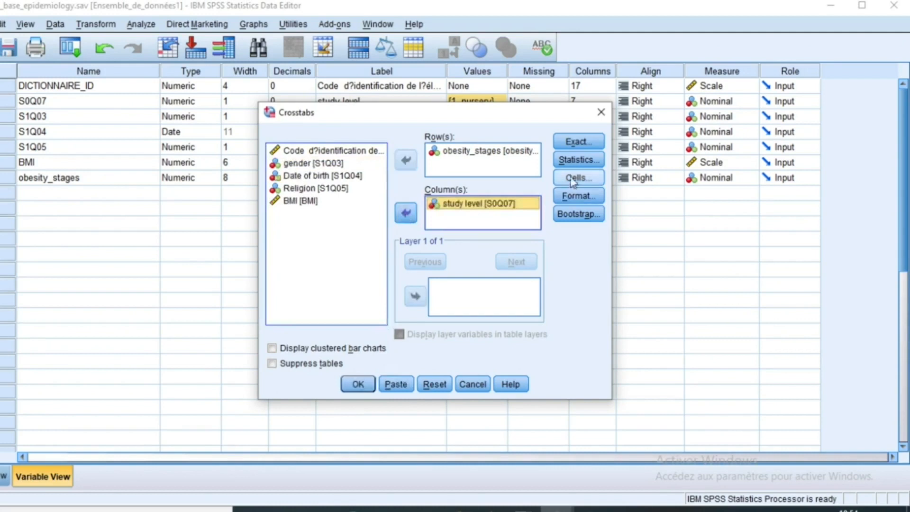
# Include the Chi-square statistic and run the crosstab of obesity_stages by study level.
pyautogui.click(579, 160)
pyautogui.click(367, 164)
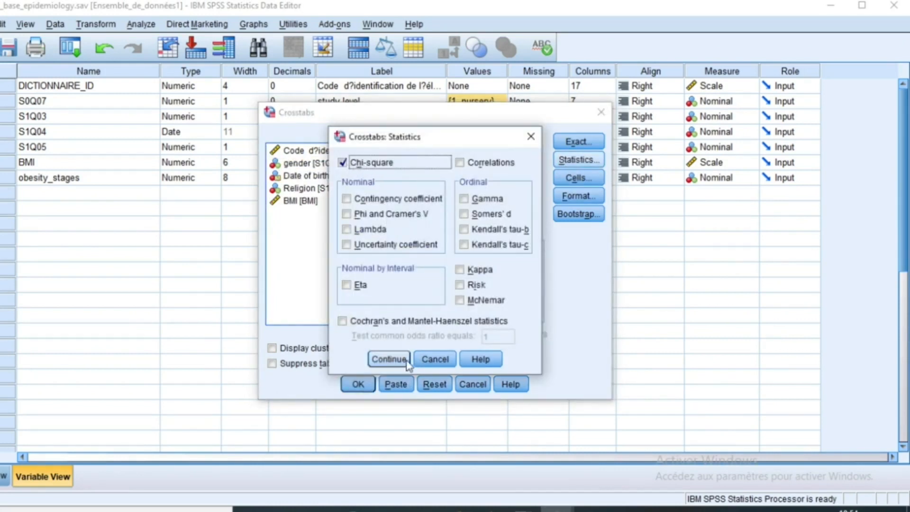
pyautogui.click(389, 360)
pyautogui.click(358, 385)
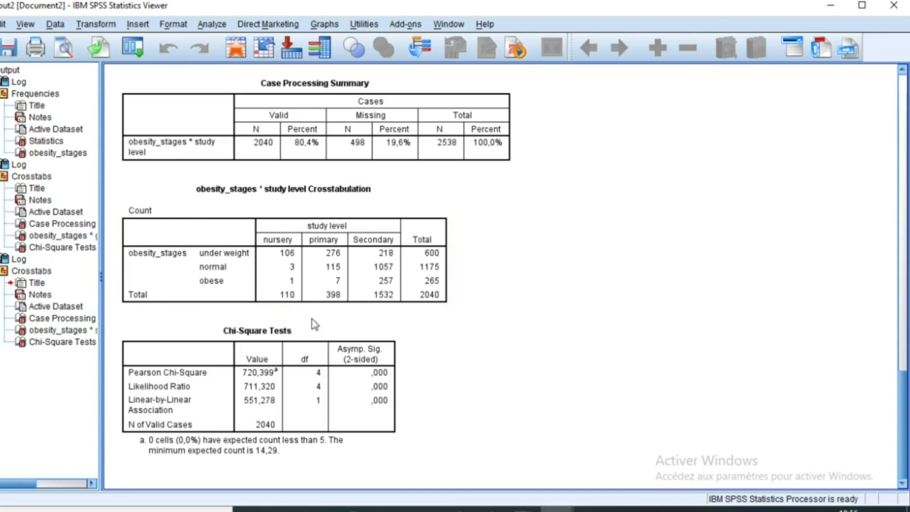
# Return to the Data Editor and compute a variable obese equal to 1 for cases with BMI >= 25.
pyautogui.click(557, 510)
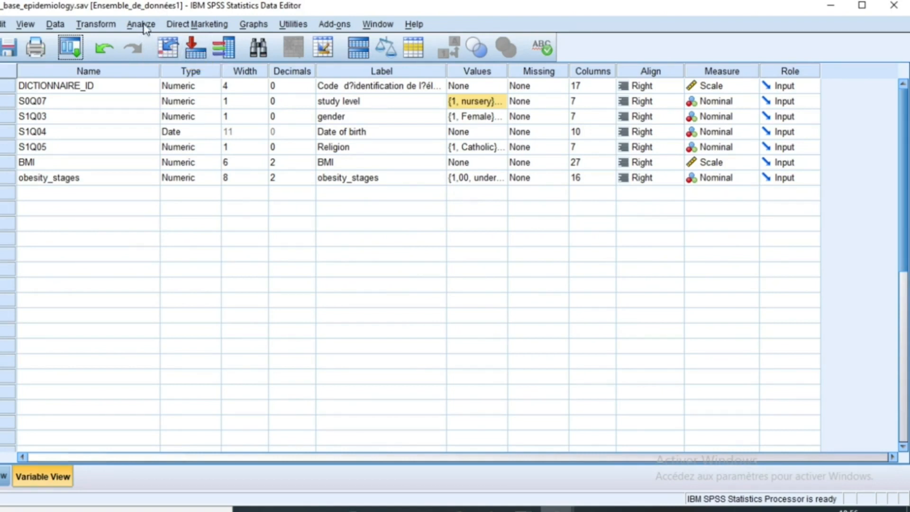
pyautogui.click(97, 24)
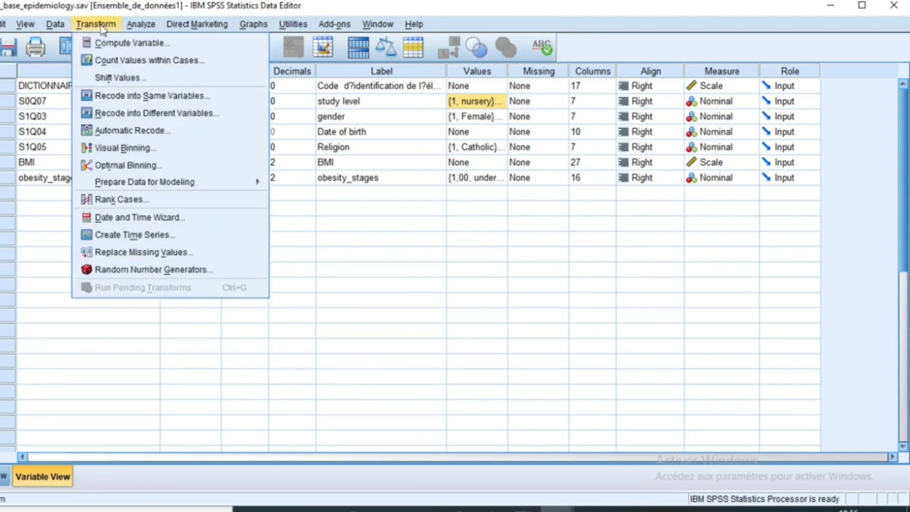
pyautogui.click(122, 43)
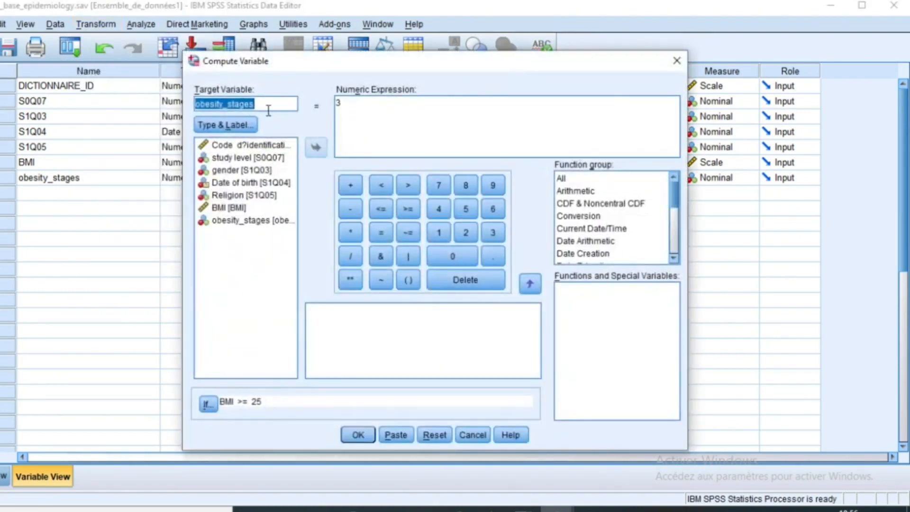
pyautogui.write('obese')
pyautogui.moveTo(356, 105); pyautogui.dragTo(326, 105)
pyautogui.write('1')
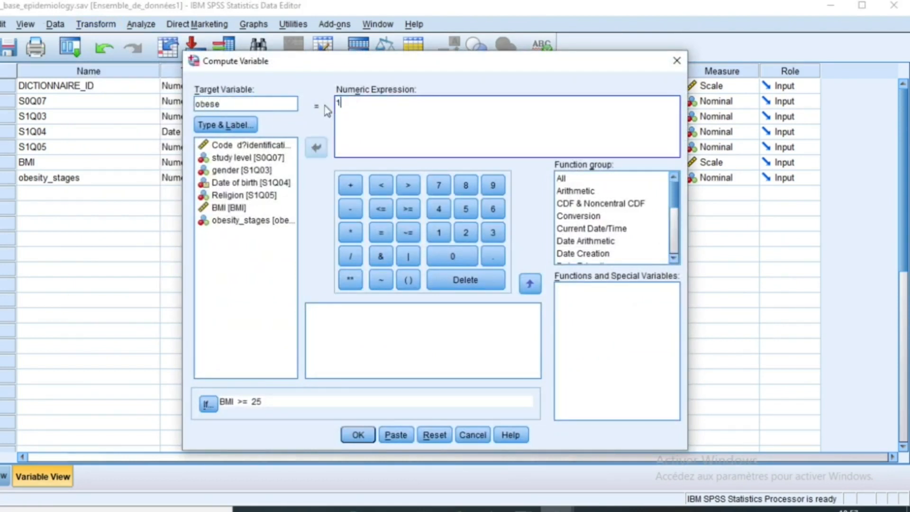
pyautogui.click(207, 404)
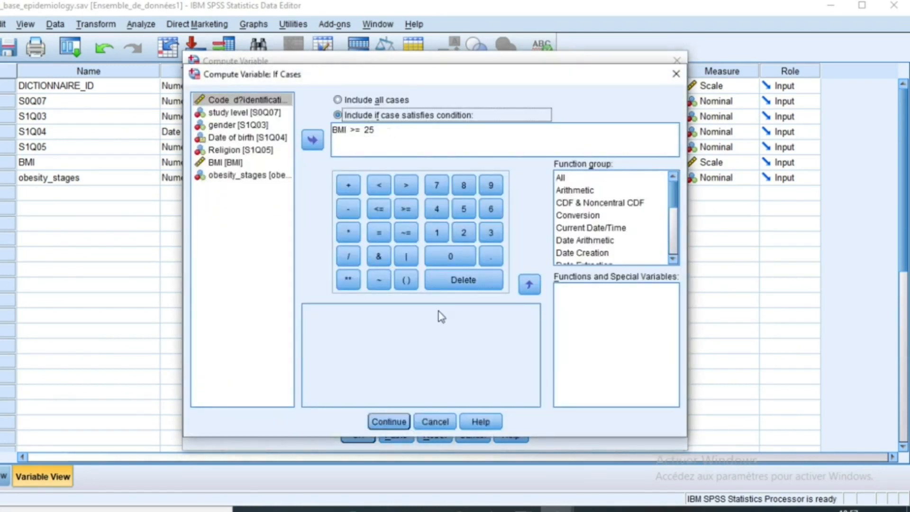
pyautogui.click(389, 422)
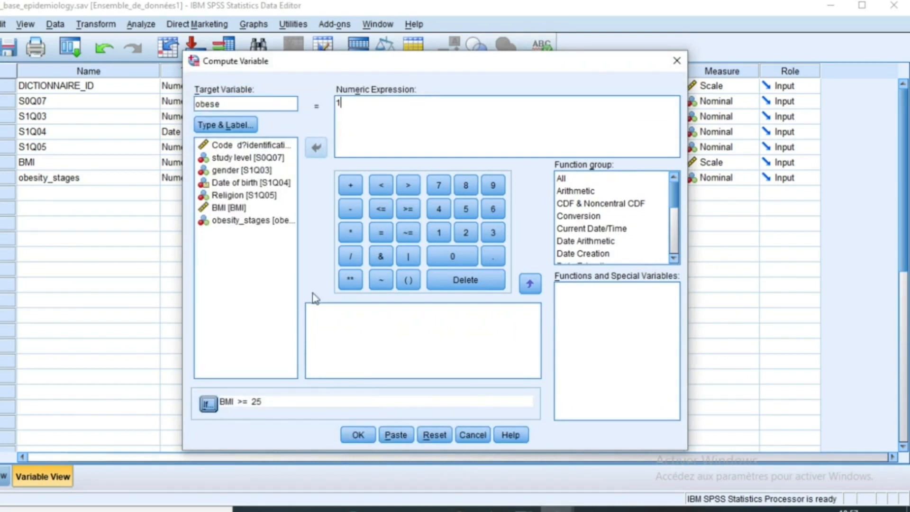
pyautogui.click(358, 436)
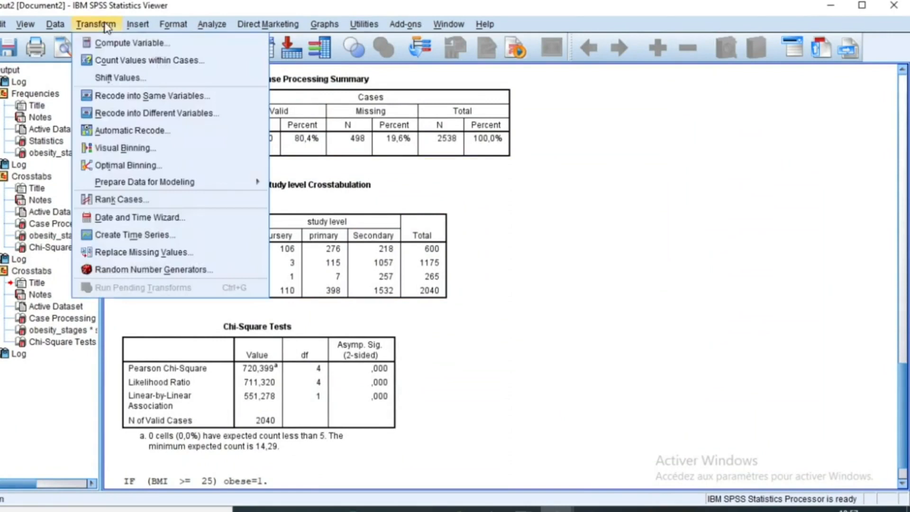
# Compute obese equal to 2 for cases with BMI < 25, changing the existing variable.
pyautogui.click(100, 24)
pyautogui.click(129, 43)
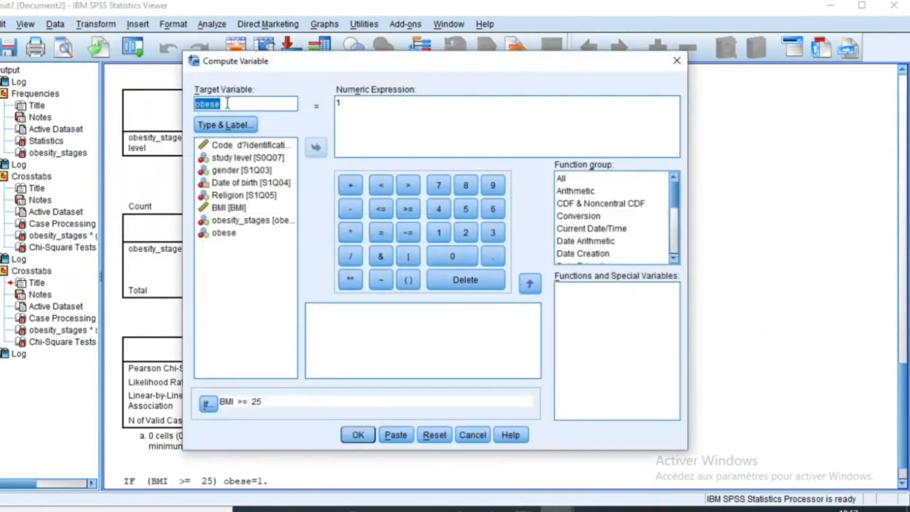
pyautogui.click(348, 106)
pyautogui.press('BackSpace')
pyautogui.write('2')
pyautogui.click(208, 404)
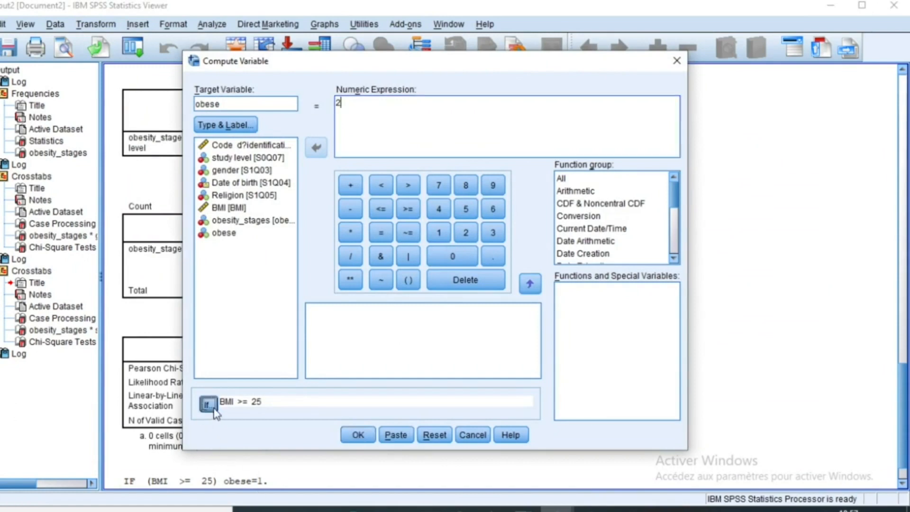
pyautogui.doubleClick(358, 129)
pyautogui.click(383, 189)
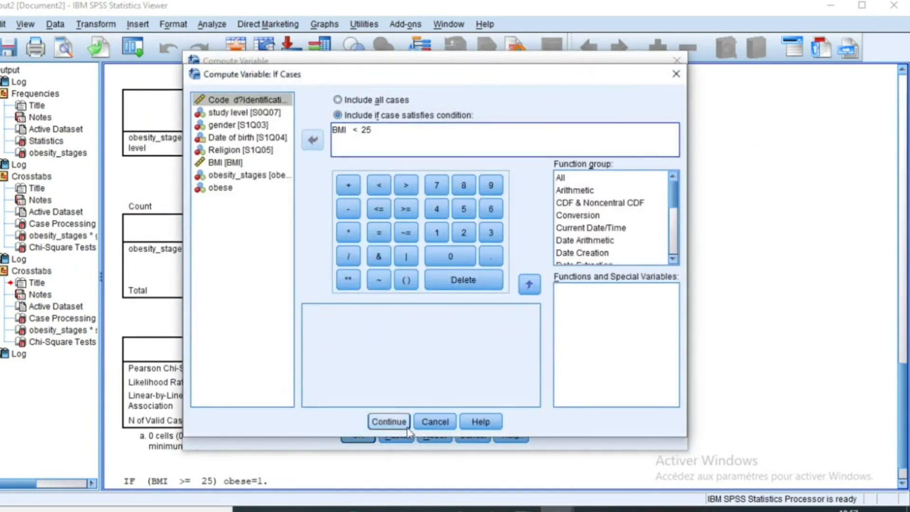
pyautogui.click(388, 422)
pyautogui.click(357, 435)
pyautogui.click(415, 278)
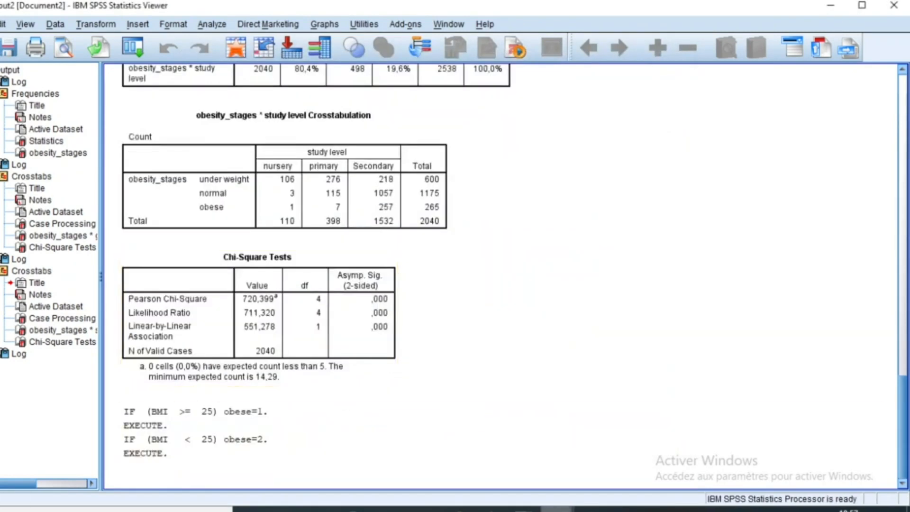
# Return to the Data Editor and copy the variable name obese into its label.
pyautogui.moveTo(591, 510)
pyautogui.click(479, 479)
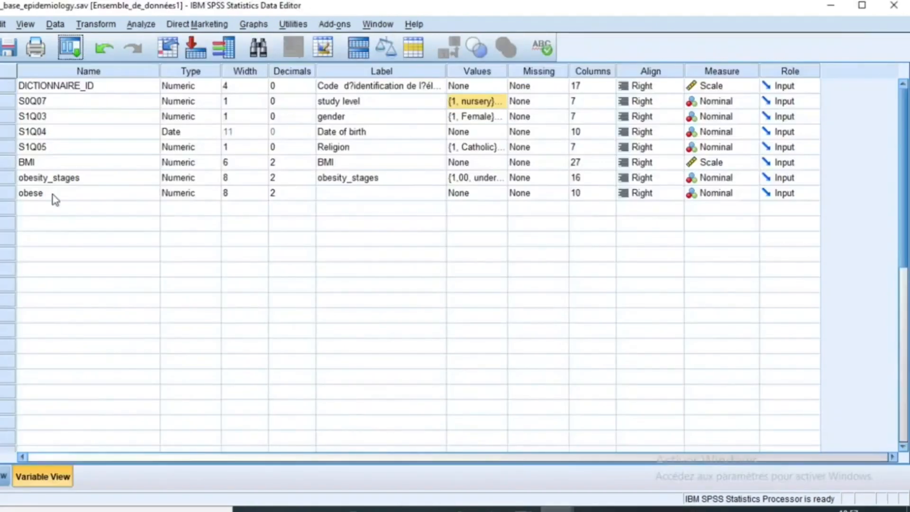
pyautogui.rightClick(76, 194)
pyautogui.click(99, 201)
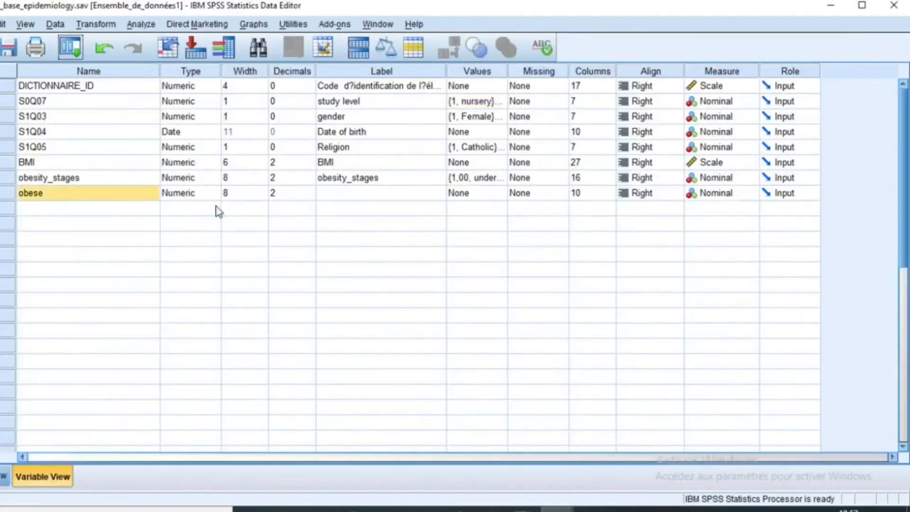
pyautogui.rightClick(359, 195)
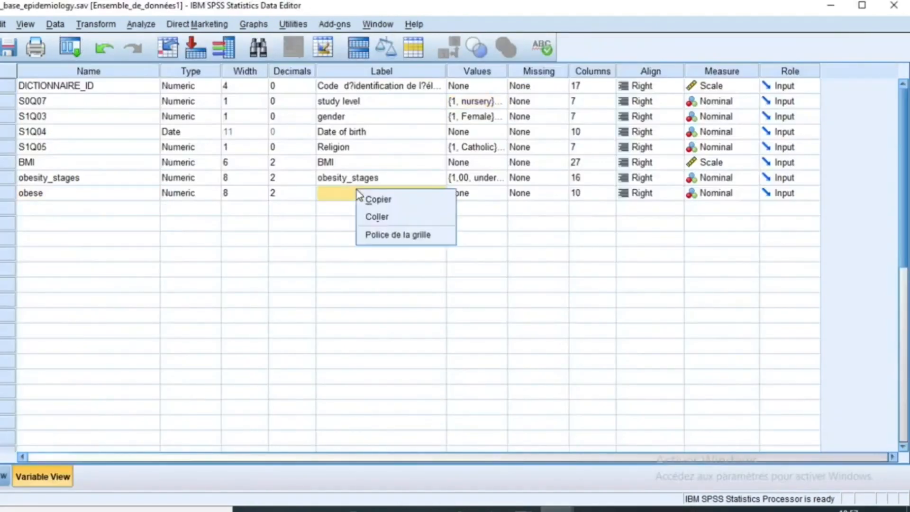
pyautogui.click(377, 217)
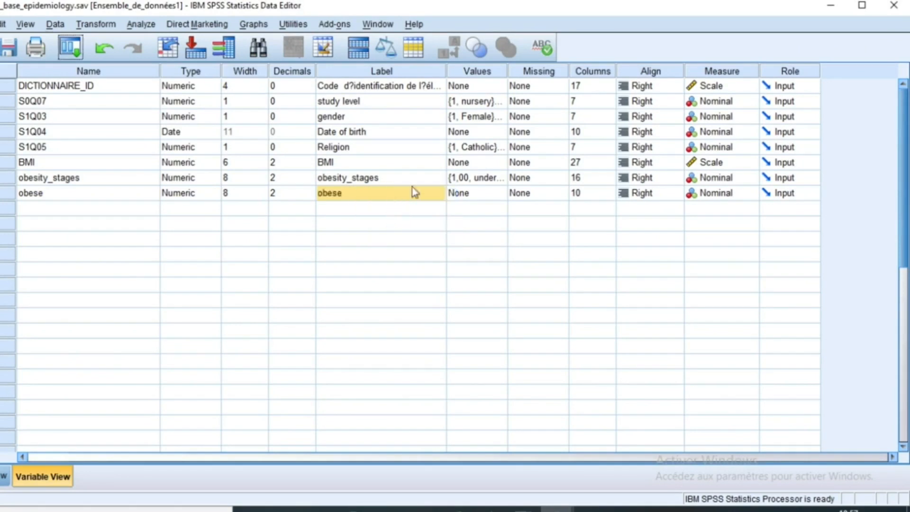
# Define the value labels 1 = Obese and 2 = Non obese for the obese variable.
pyautogui.click(505, 195)
pyautogui.click(502, 194)
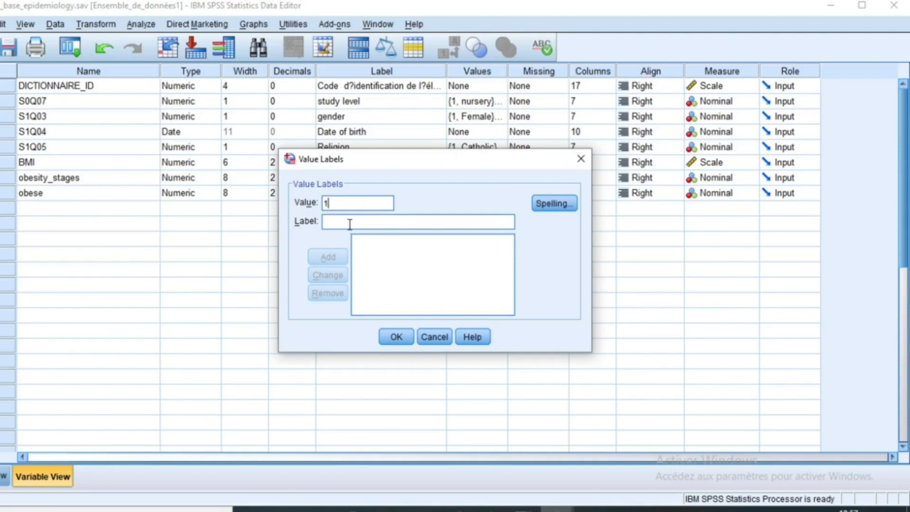
pyautogui.write('Obese')
pyautogui.hotkey('alt', 'a')
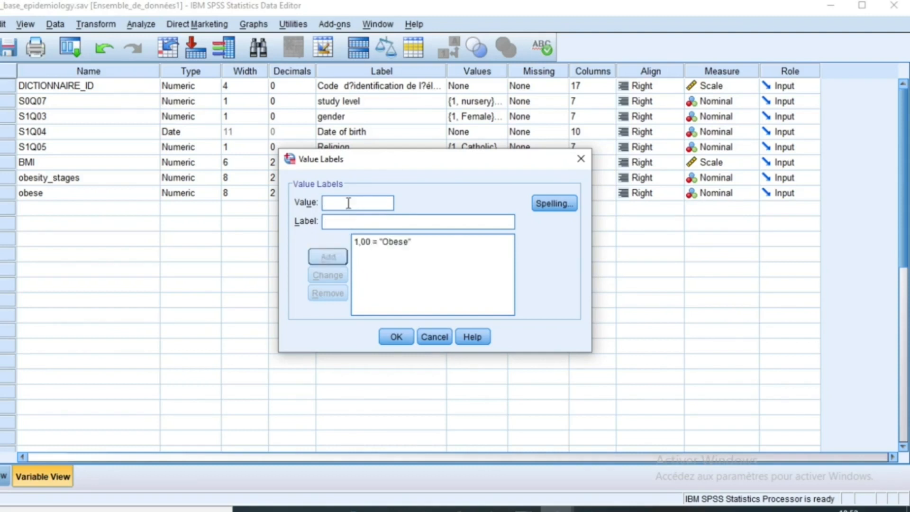
pyautogui.click(344, 221)
pyautogui.write('No')
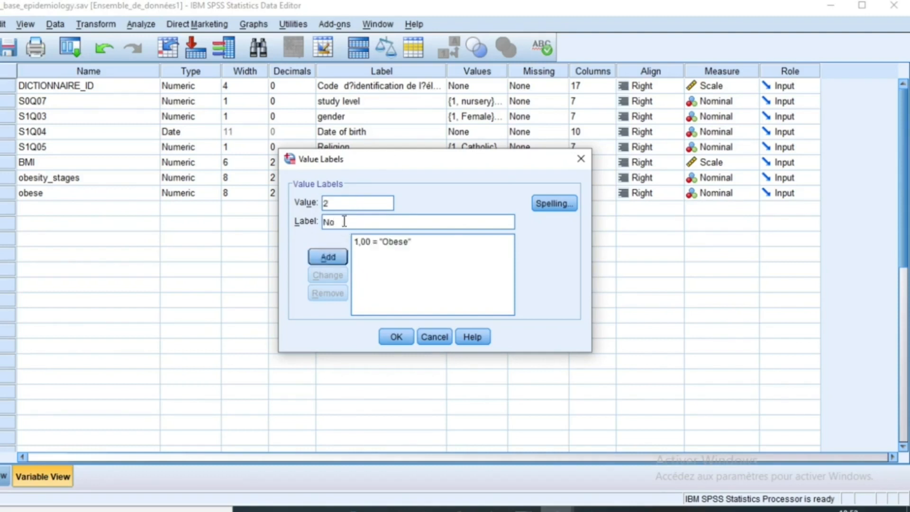
pyautogui.write('n obese')
pyautogui.click(395, 339)
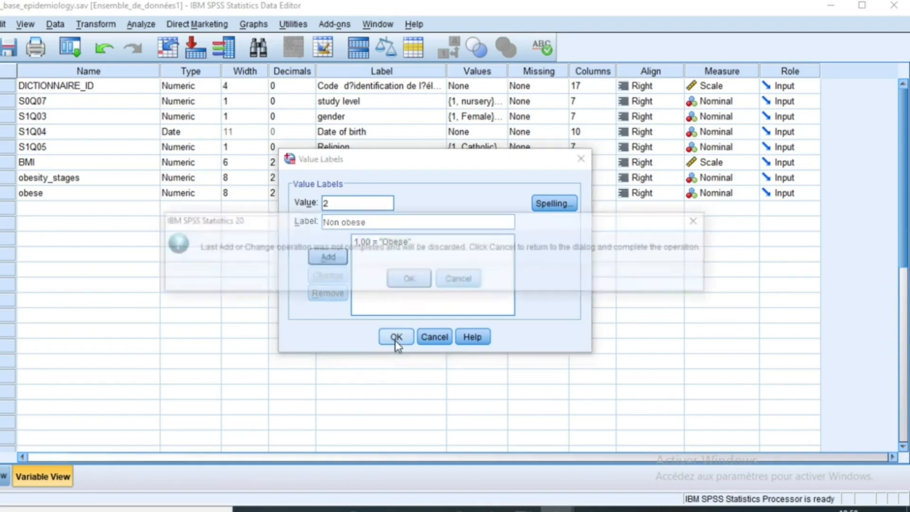
pyautogui.click(460, 280)
pyautogui.click(334, 260)
pyautogui.click(398, 337)
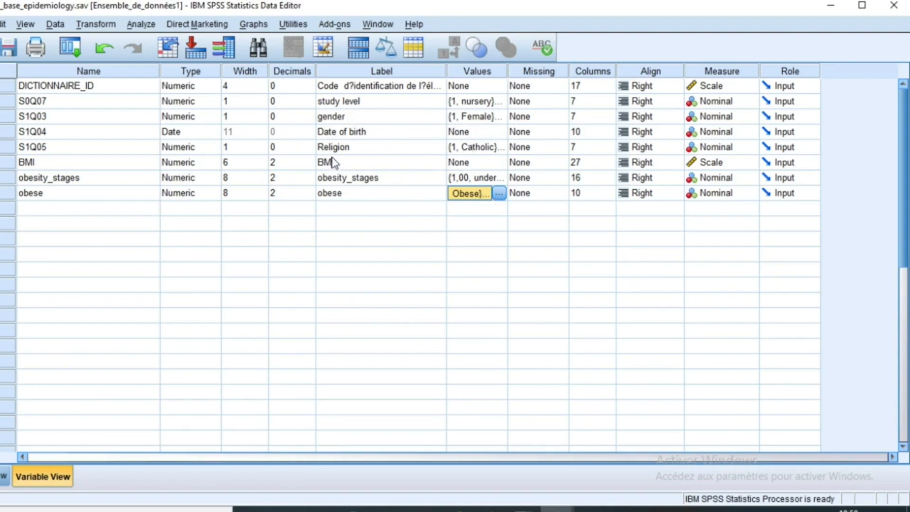
# Review the value labels defined for the gender and obese variables.
pyautogui.click(501, 117)
pyautogui.click(581, 158)
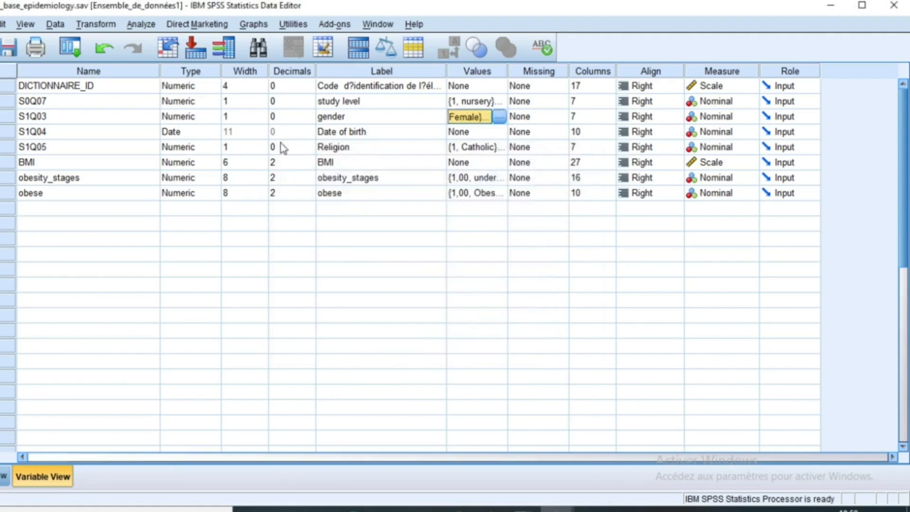
pyautogui.click(502, 194)
pyautogui.click(502, 194)
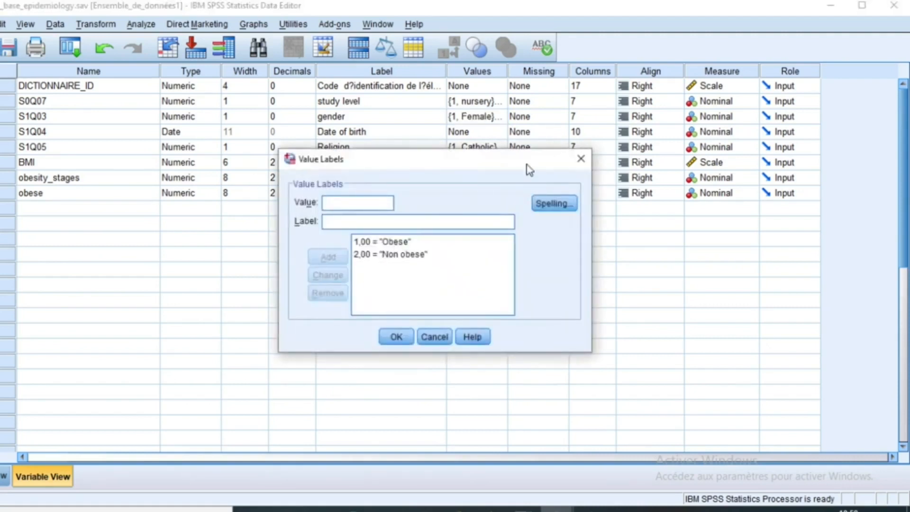
pyautogui.click(399, 245)
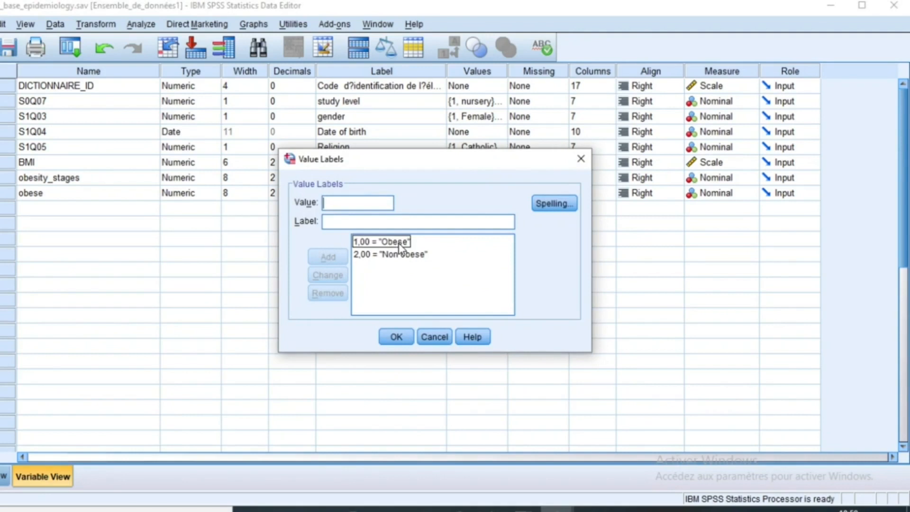
pyautogui.click(399, 243)
pyautogui.click(402, 255)
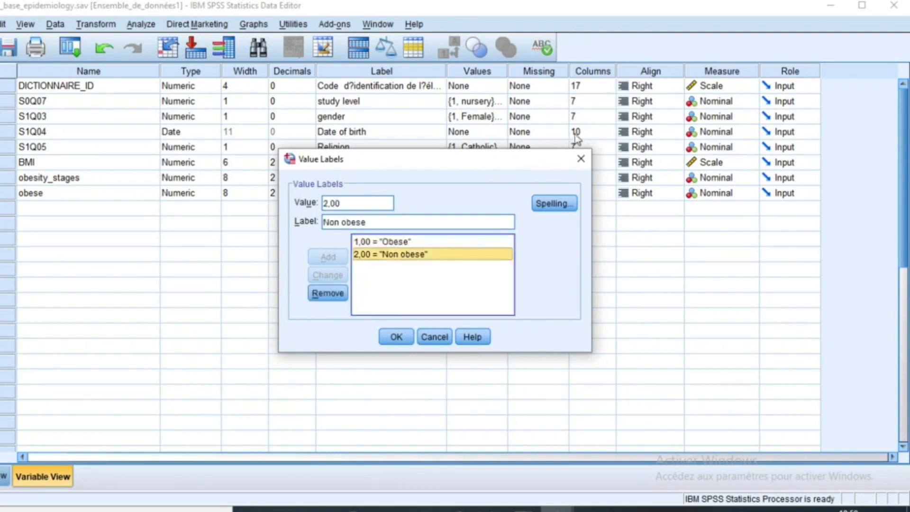
pyautogui.click(581, 158)
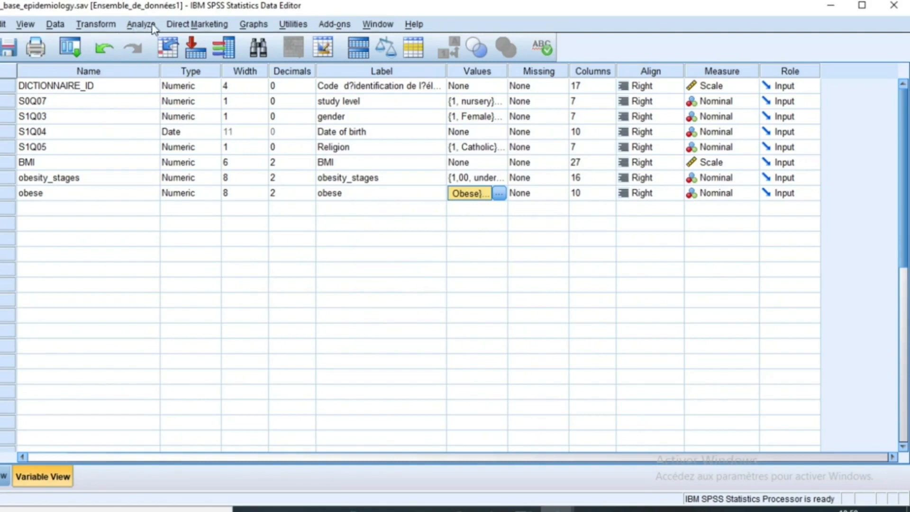
# Set up a new crosstab by removing obesity_stages from the rows and study level from the columns.
pyautogui.click(138, 27)
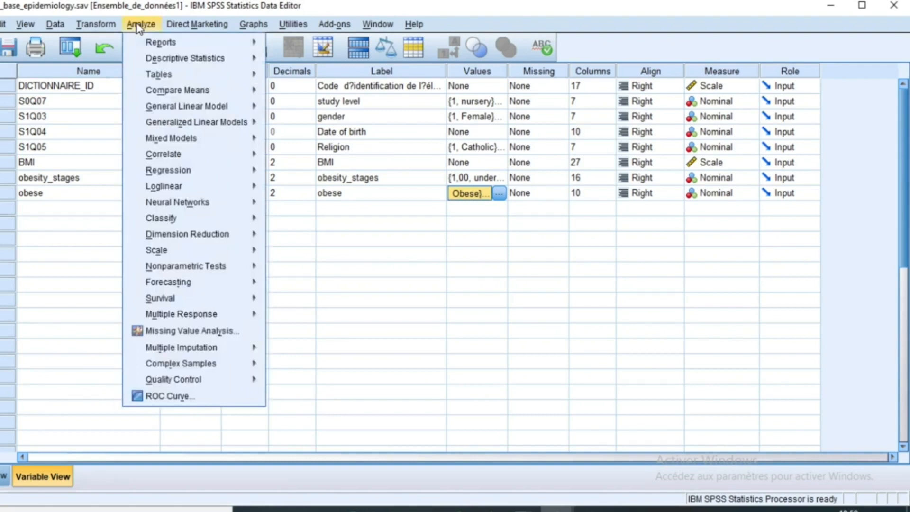
pyautogui.moveTo(173, 59)
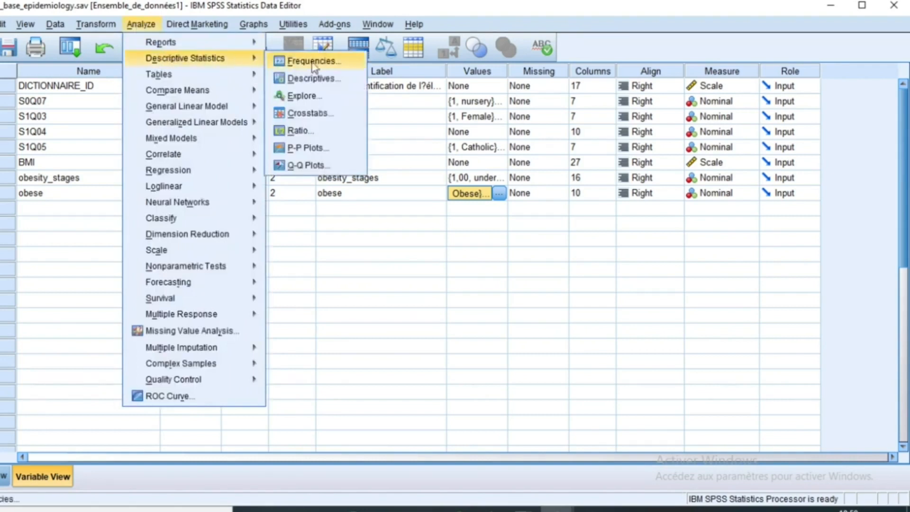
pyautogui.click(303, 114)
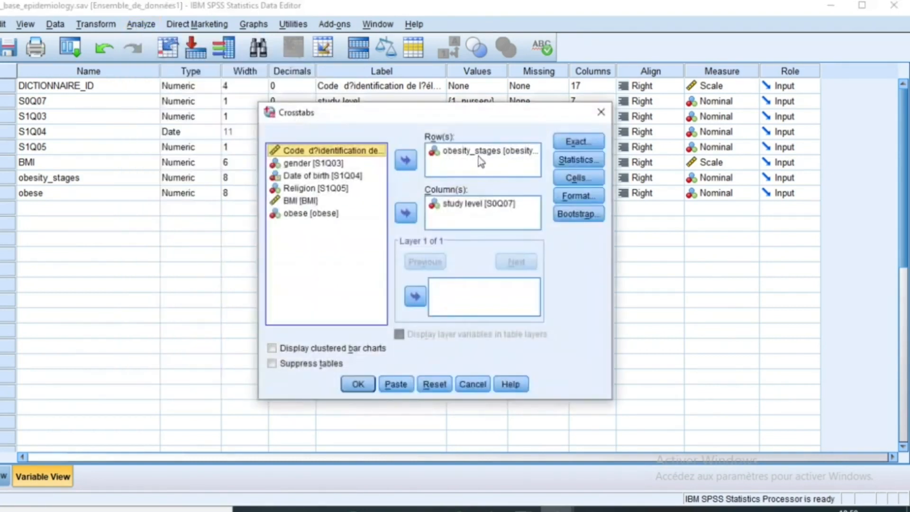
pyautogui.click(467, 152)
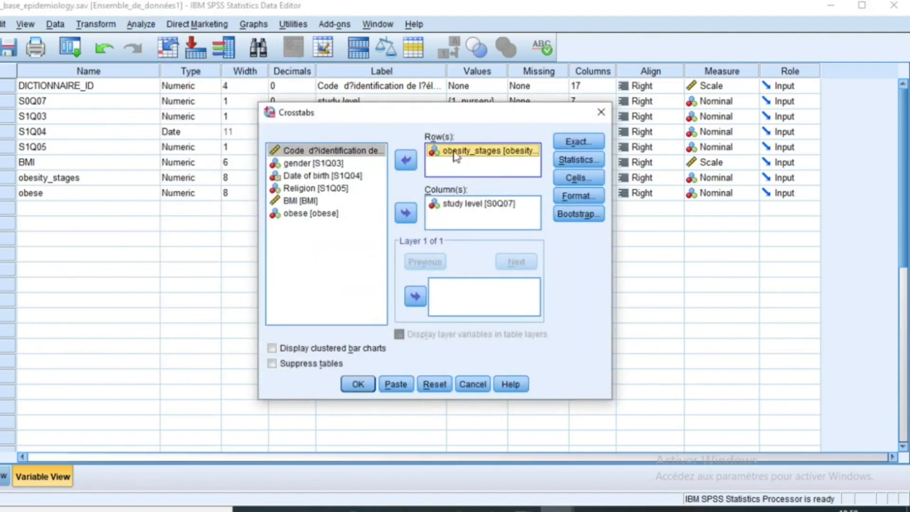
pyautogui.click(405, 160)
pyautogui.click(443, 209)
pyautogui.click(406, 213)
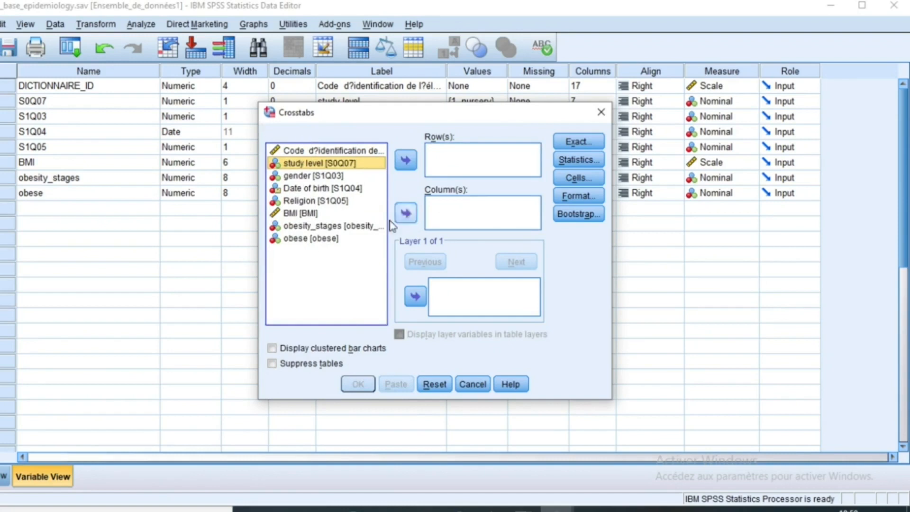
# Assign obese as the column variable and gender as the row variable of the crosstab.
pyautogui.click(305, 240)
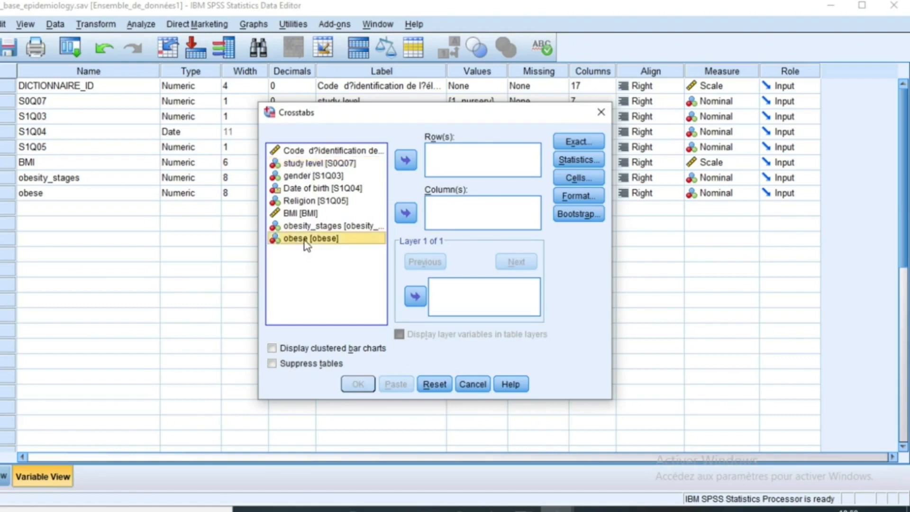
pyautogui.click(407, 213)
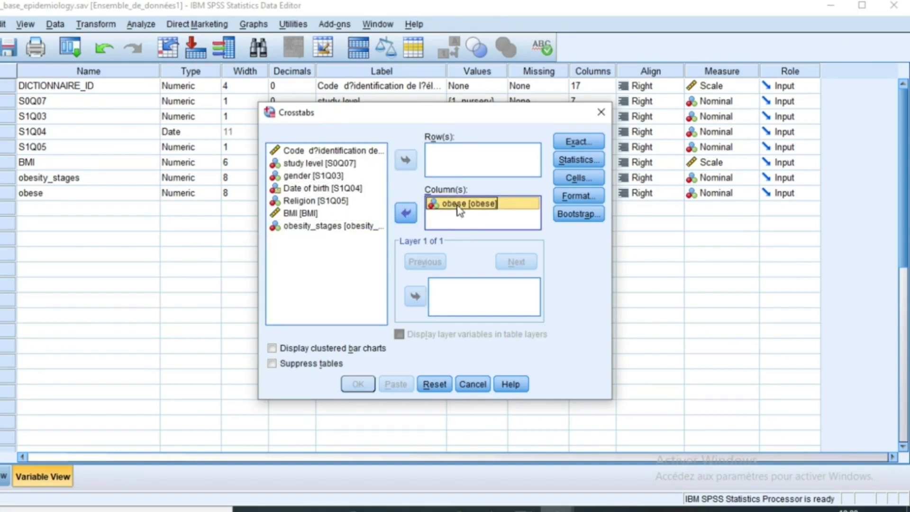
pyautogui.click(301, 178)
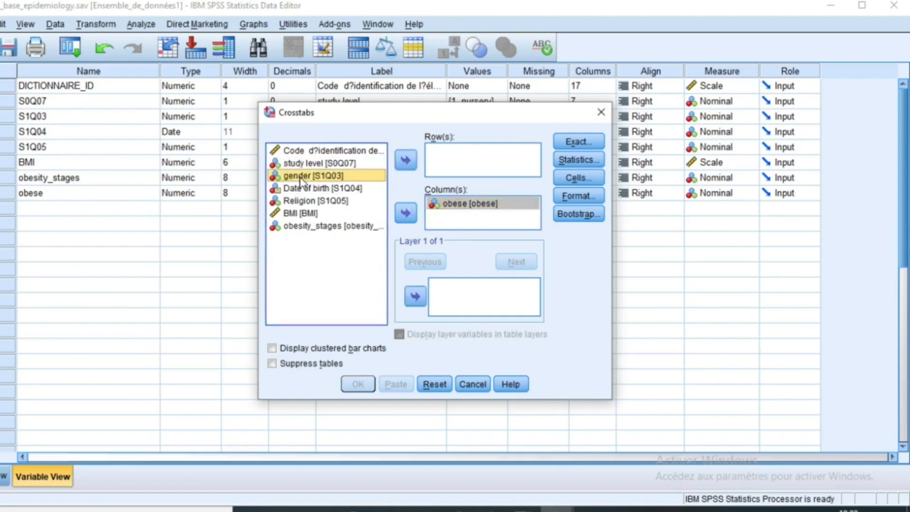
pyautogui.click(407, 162)
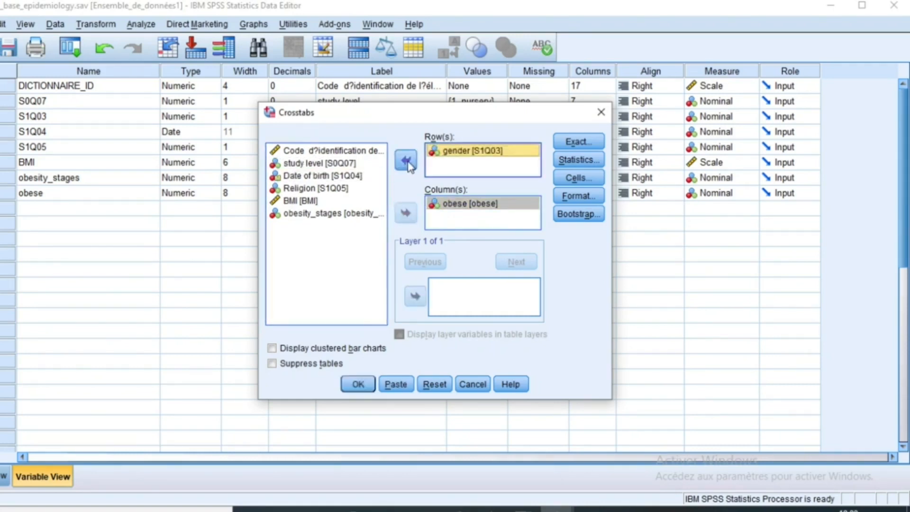
# Include the Risk statistic and run the crosstab of gender by obese.
pyautogui.click(572, 163)
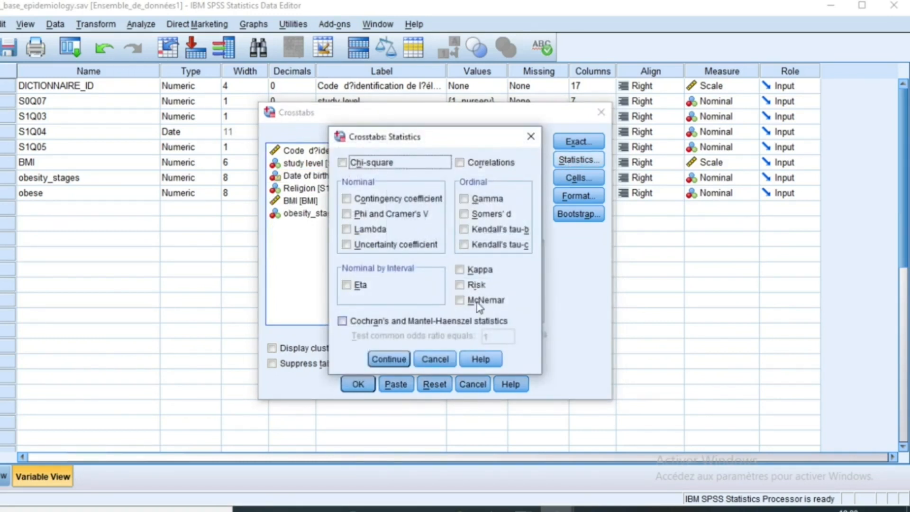
pyautogui.click(461, 285)
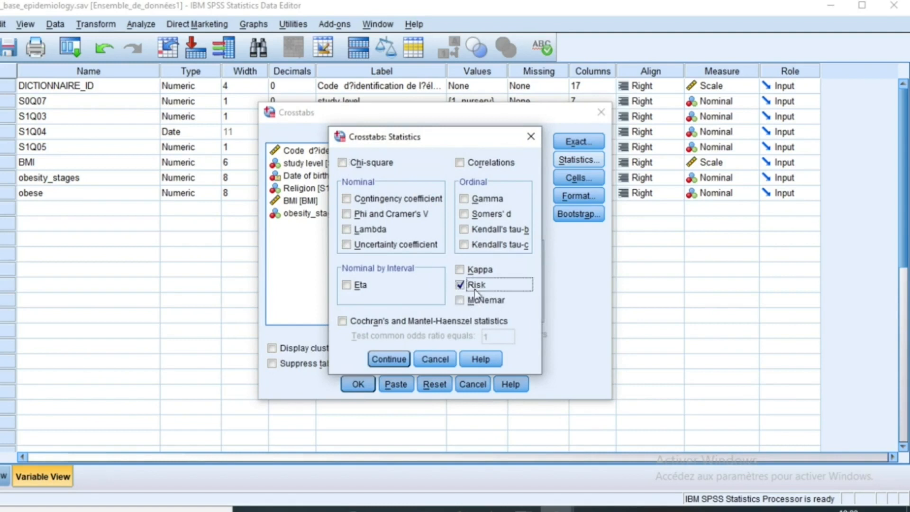
pyautogui.click(389, 360)
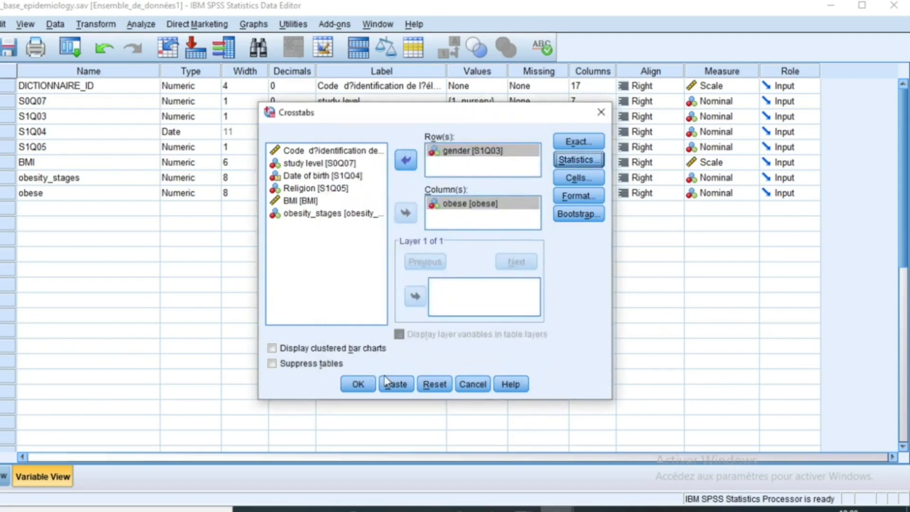
pyautogui.click(360, 384)
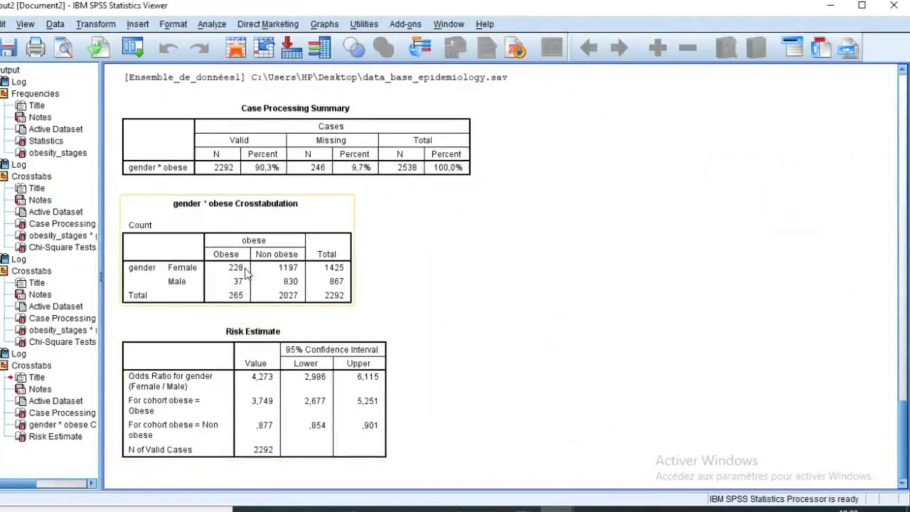